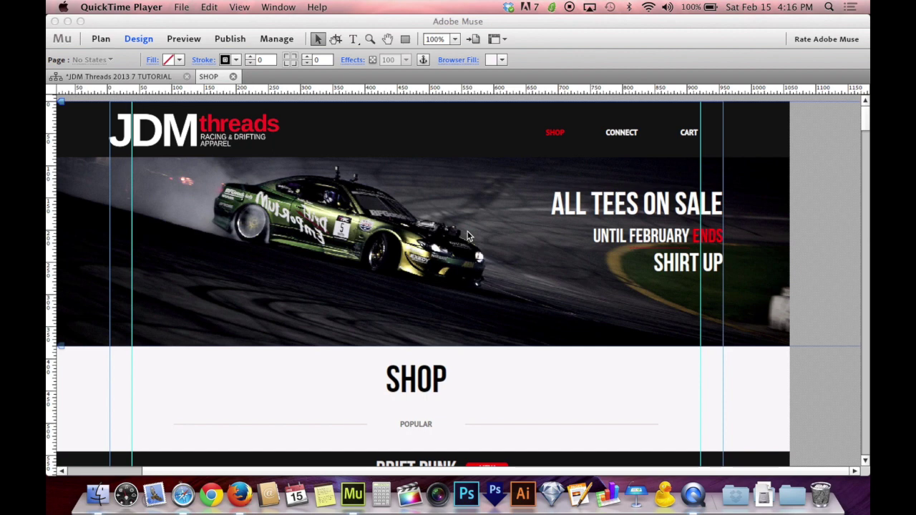
- Draw a small rectangle in the white area beside the SHOP heading, at about X 185, Y 407
scroll(469, 236, down, 10)
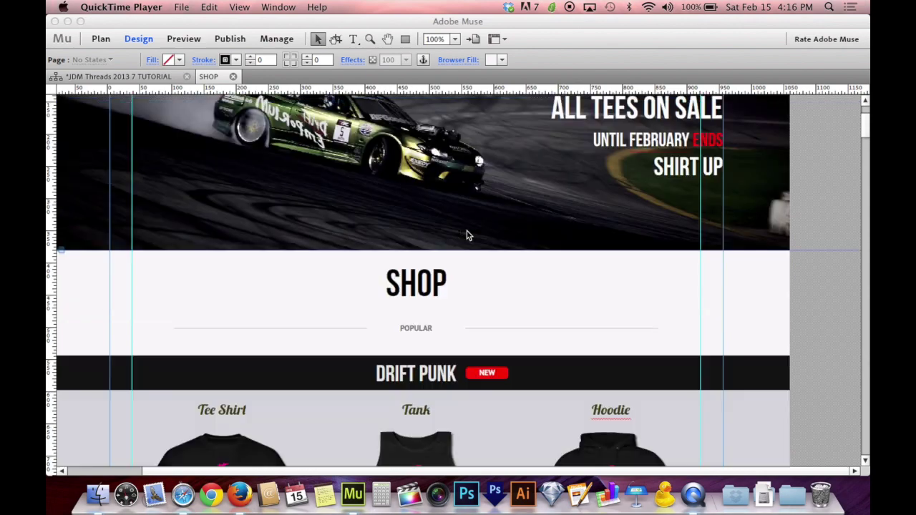
scroll(466, 231, up, 4)
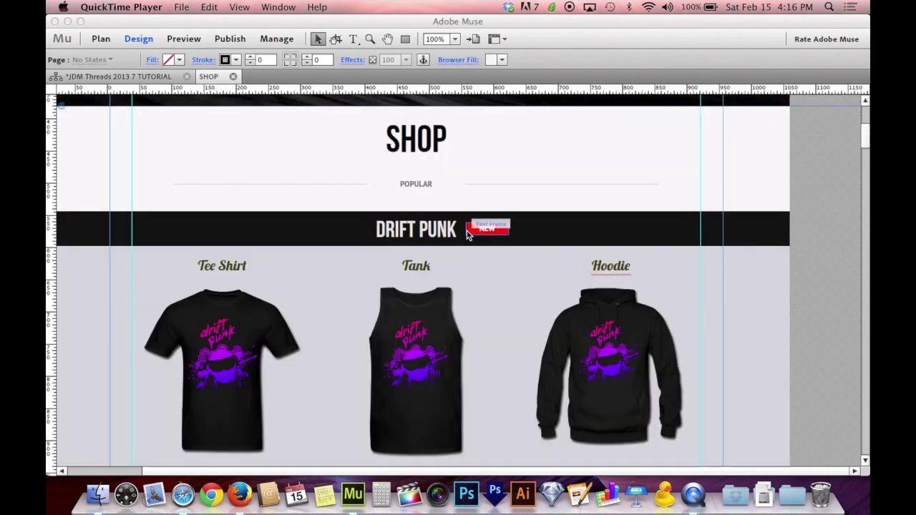
click(216, 335)
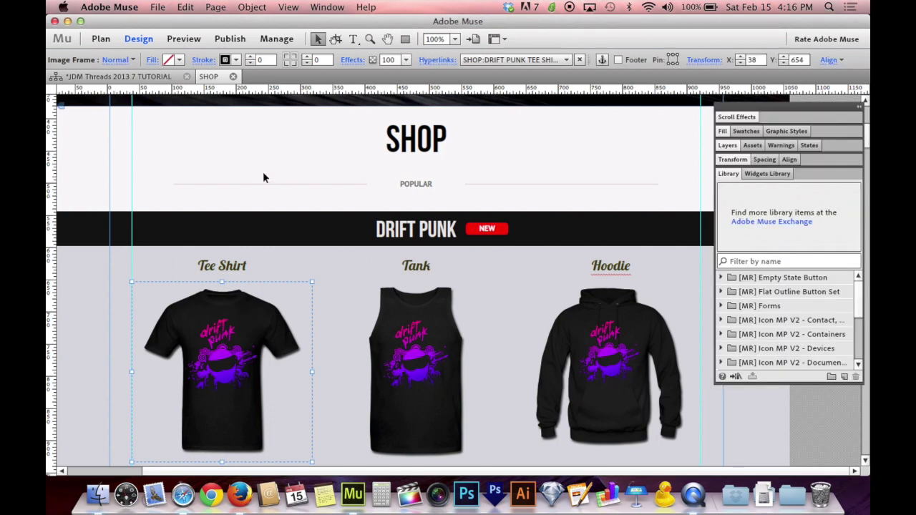
click(286, 151)
click(404, 41)
drag(225, 123, 292, 166)
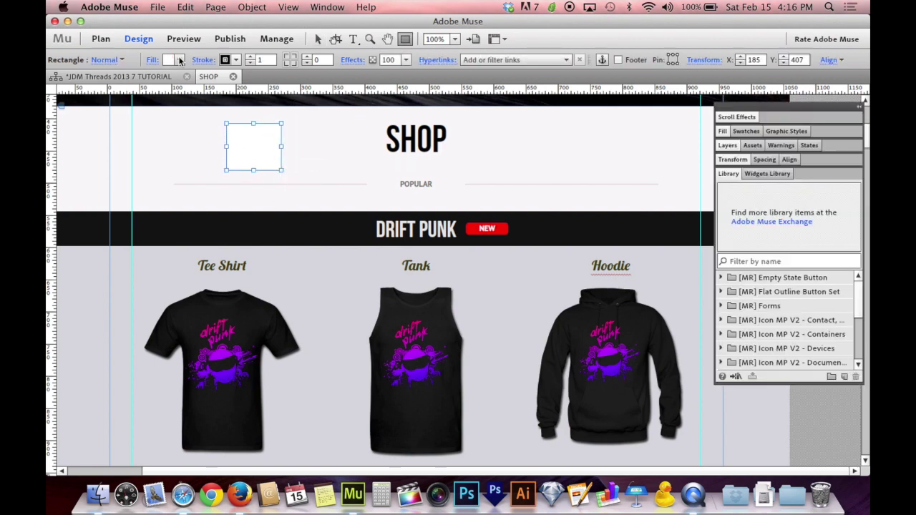
- Fill the rectangle with red-orange and set its stroke to 0
click(179, 59)
click(219, 98)
click(182, 61)
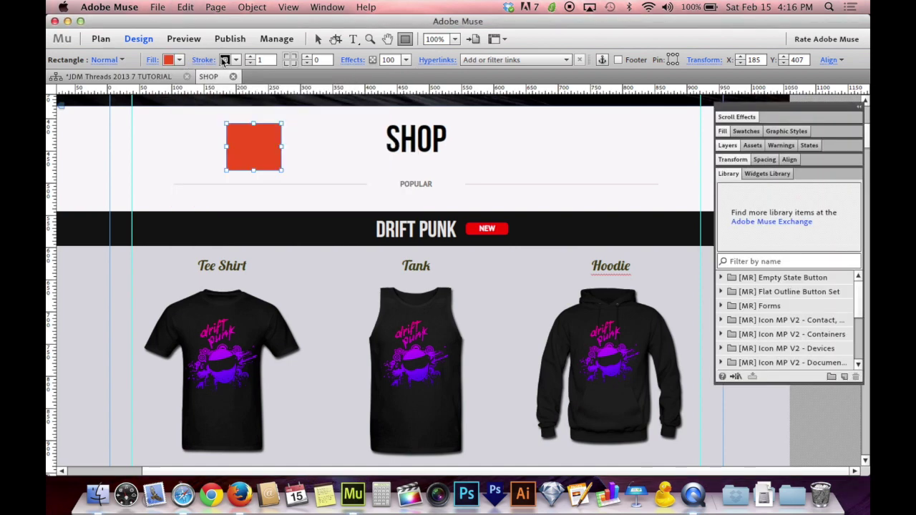
click(250, 63)
click(317, 39)
click(286, 164)
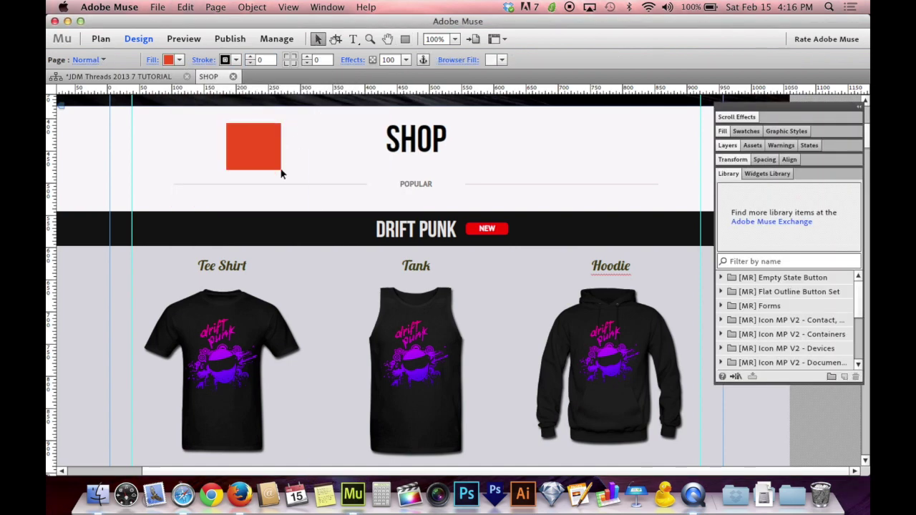
- Move the rectangle to about X 178, Y 401 and place three duplicates of it in the same row around the SHOP heading
drag(259, 154, 254, 150)
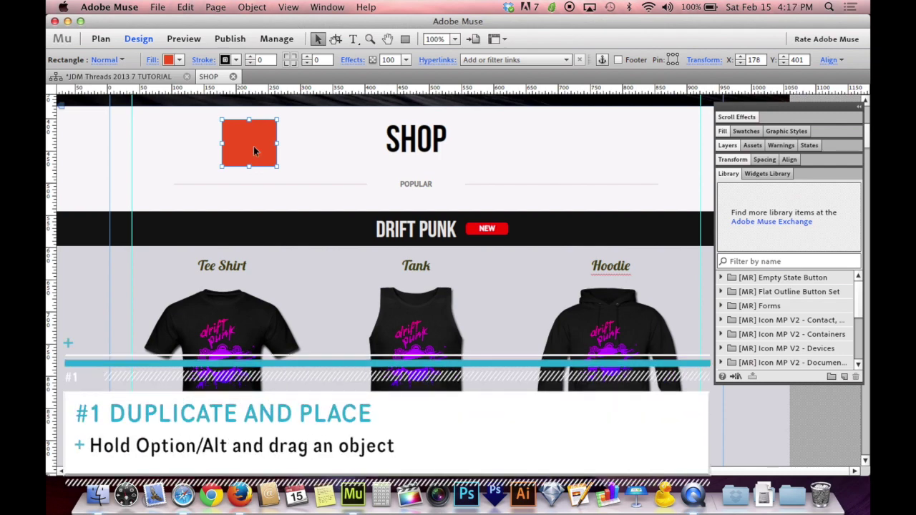
drag(254, 151, 498, 150)
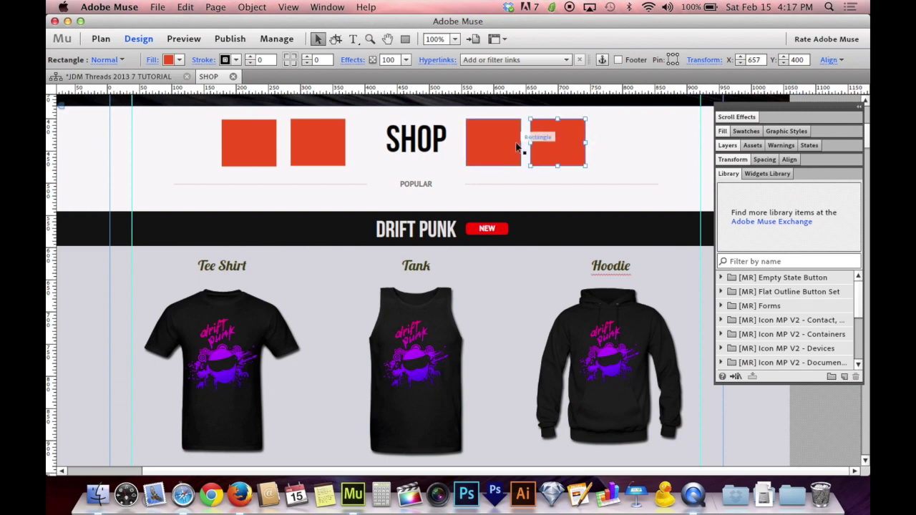
- Delete the original red-orange rectangle and all of its duplicates around the SHOP heading
key(Delete)
click(542, 141)
key(Delete)
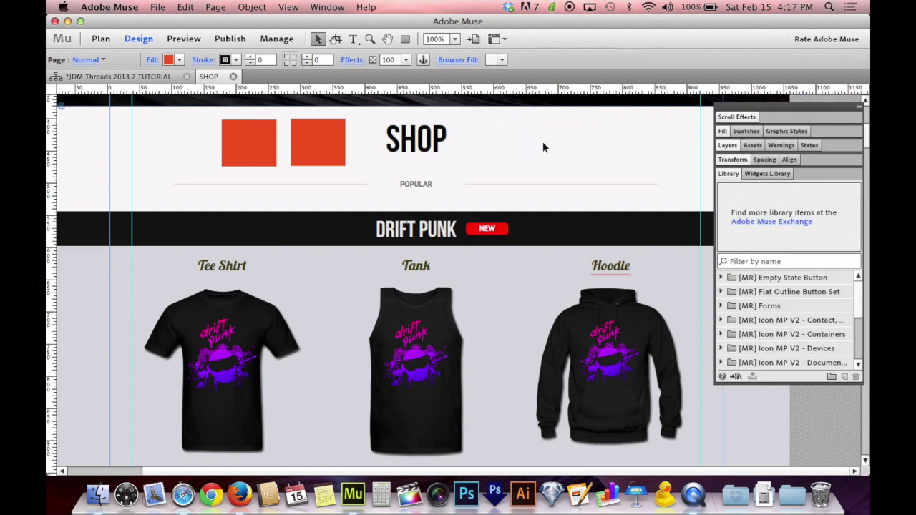
click(306, 149)
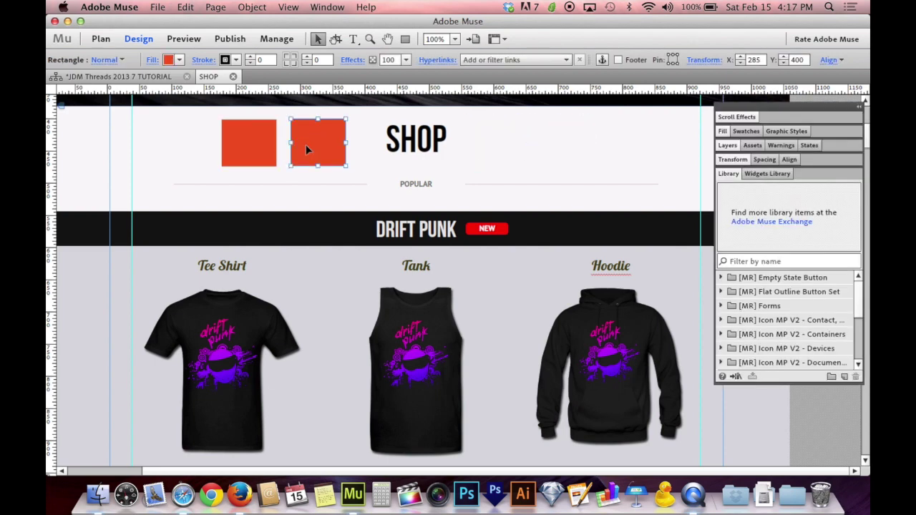
key(Delete)
click(263, 148)
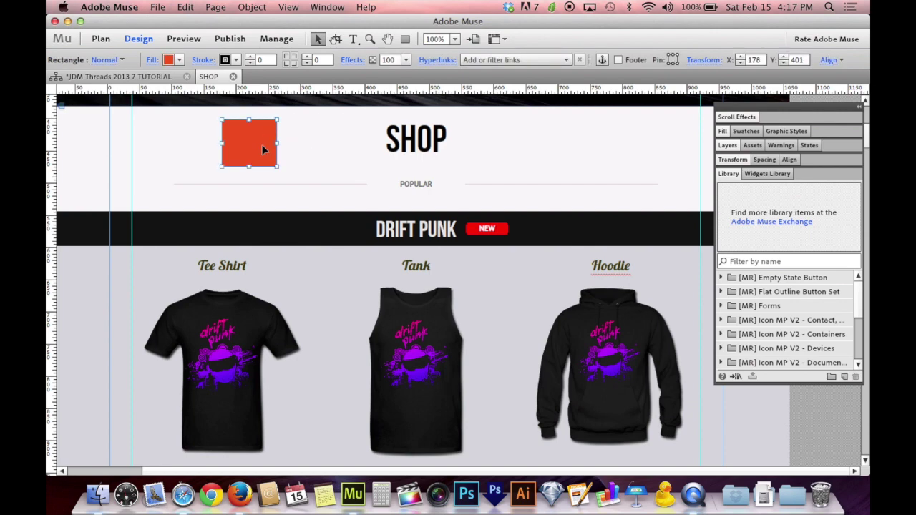
key(Delete)
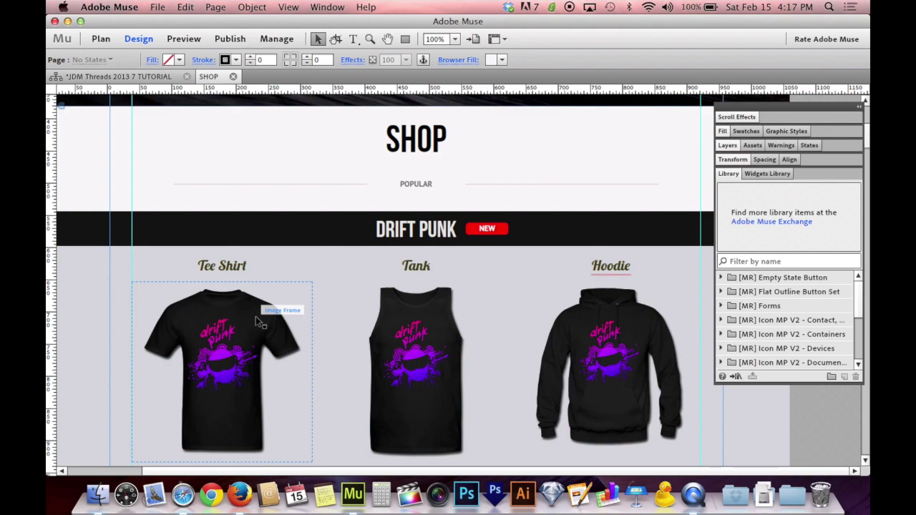
- Nudge the Drift Punk tank image to X 340, Y 653
scroll(255, 316, down, 5)
click(441, 236)
scroll(441, 236, up, 5)
scroll(441, 236, down, 5)
scroll(441, 236, up, 2)
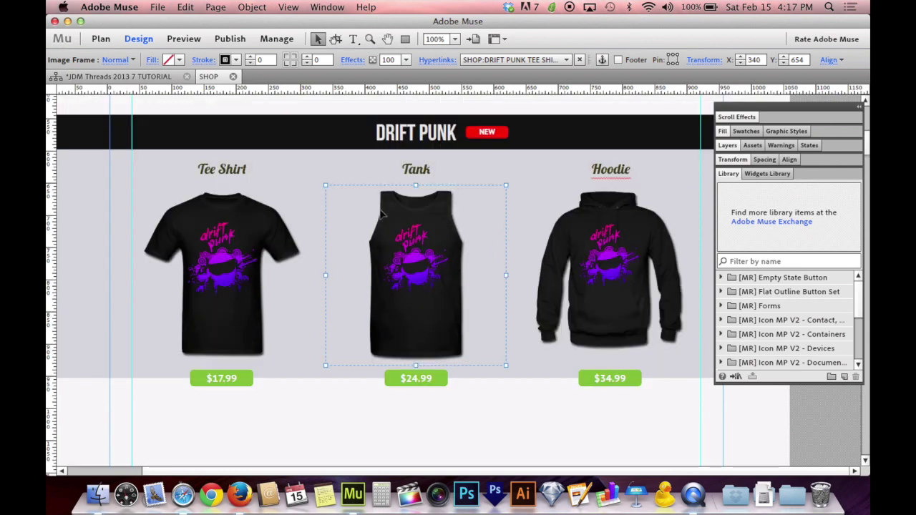
drag(436, 244, 430, 244)
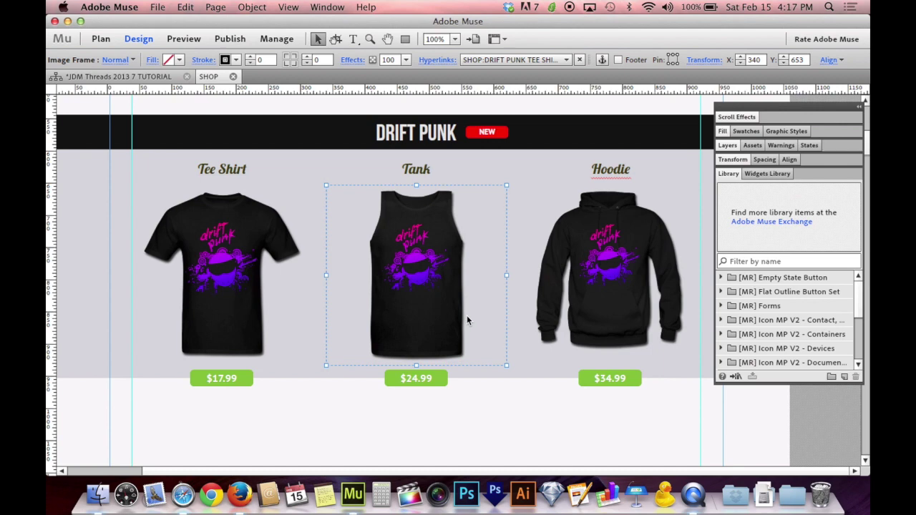
- Enlarge the Drift Punk tank image proportionally from a corner, then undo the scaling and deselect the image
drag(506, 365, 570, 430)
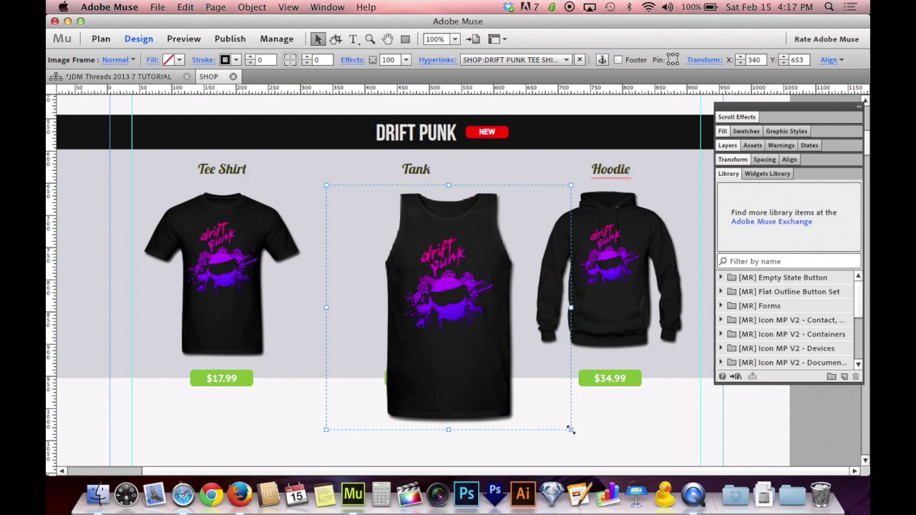
key(super+z)
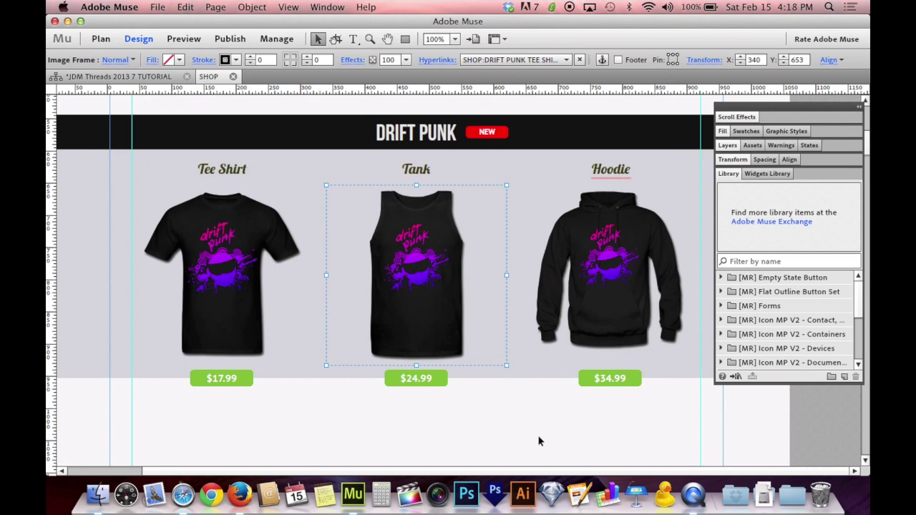
click(539, 441)
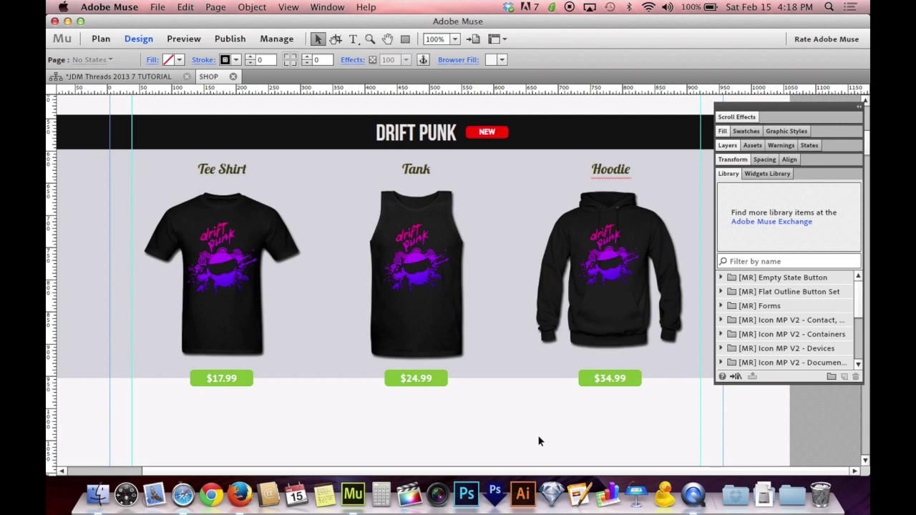
- Try scaling the Drift Punk tank image up and down from its center, and restore its original size
click(441, 317)
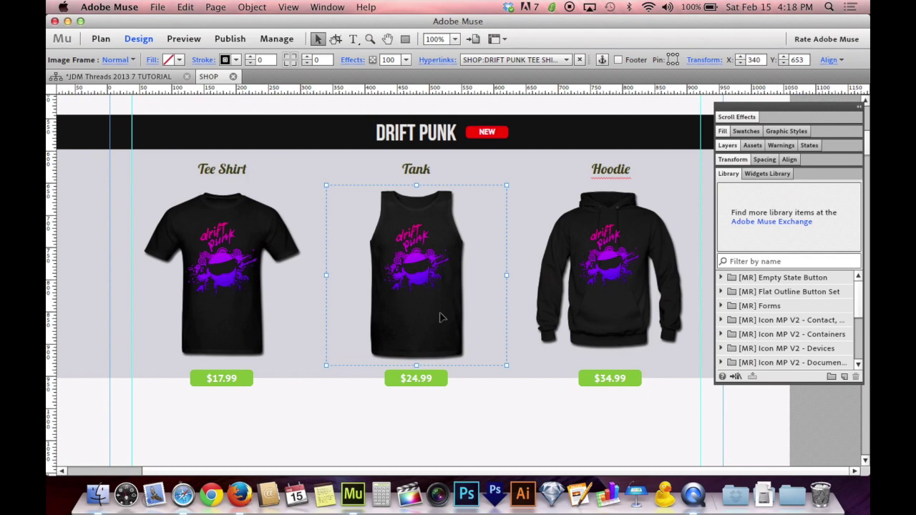
drag(506, 365, 566, 424)
key(super+z)
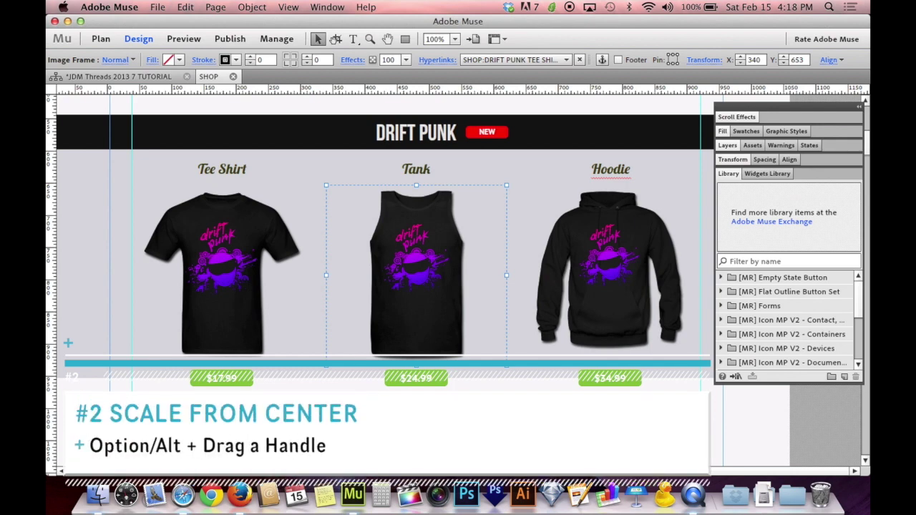
mouse_move(507, 368)
mouse_down()
mouse_move(570, 429)
mouse_move(482, 348)
mouse_move(508, 371)
mouse_up()
drag(528, 382, 465, 358)
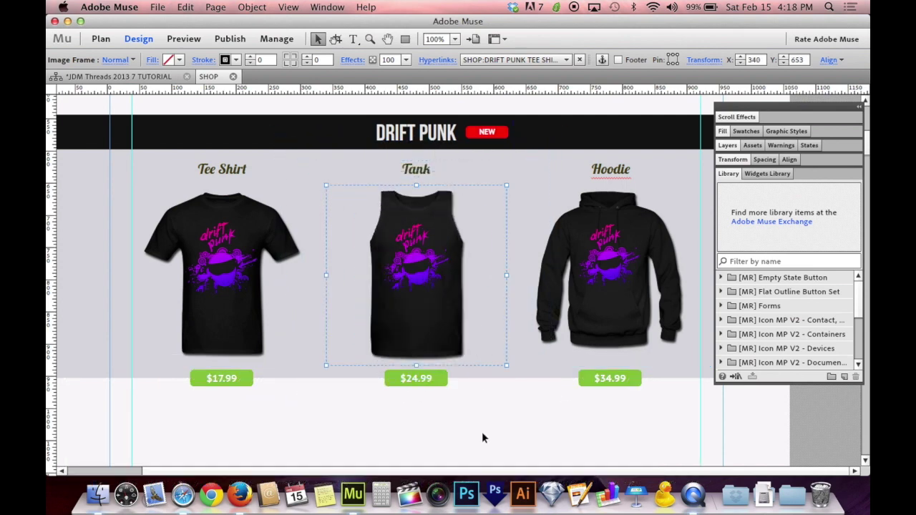
click(482, 433)
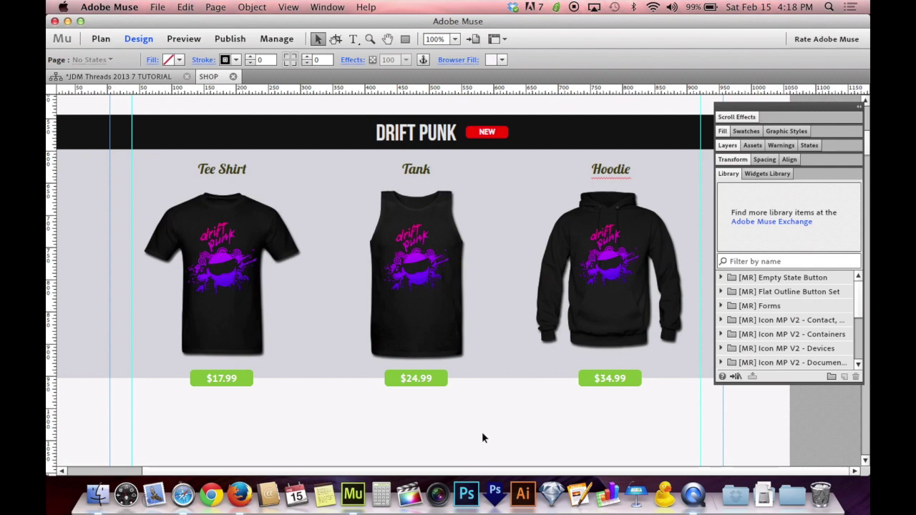
- Delete the $24.99 and $34.99 price labels below the Drift Punk tank and hoodie
scroll(482, 433, down, 2)
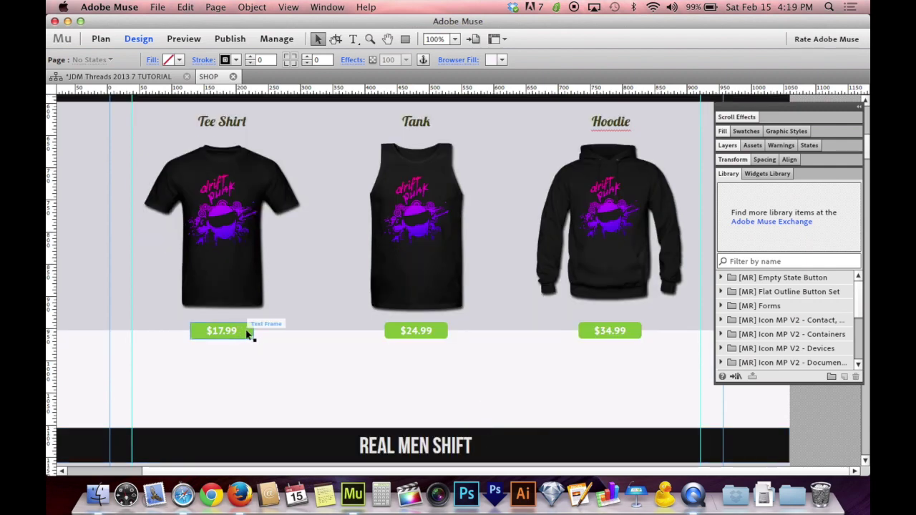
click(427, 333)
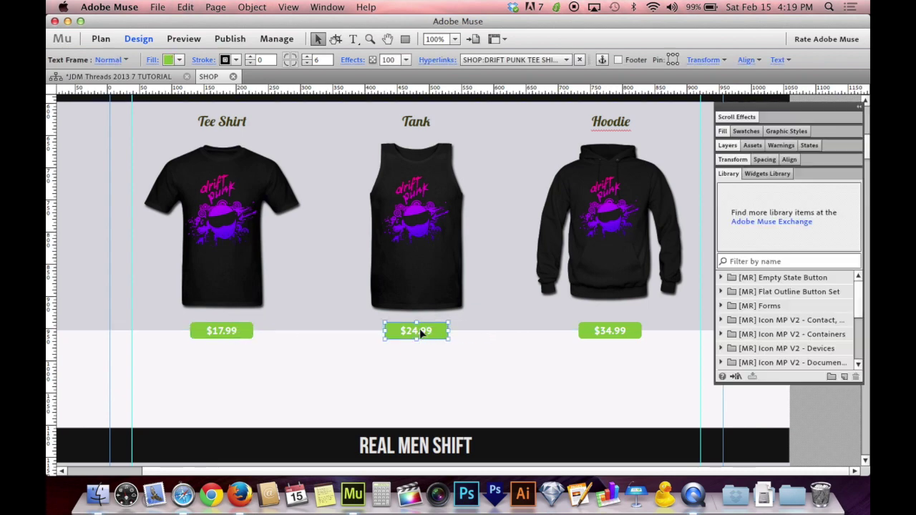
key(Delete)
click(605, 332)
key(Delete)
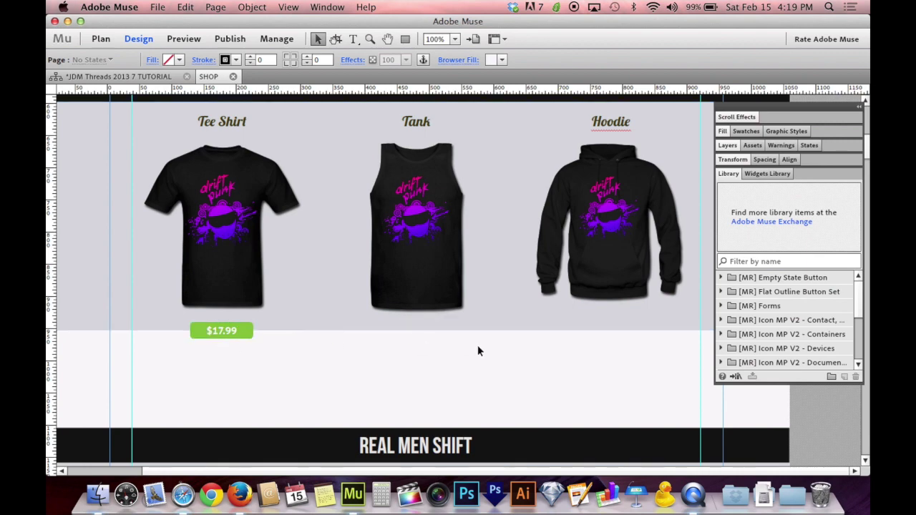
- Duplicate the $17.99 price label horizontally to below the Drift Punk tank, and delete the copy
click(229, 333)
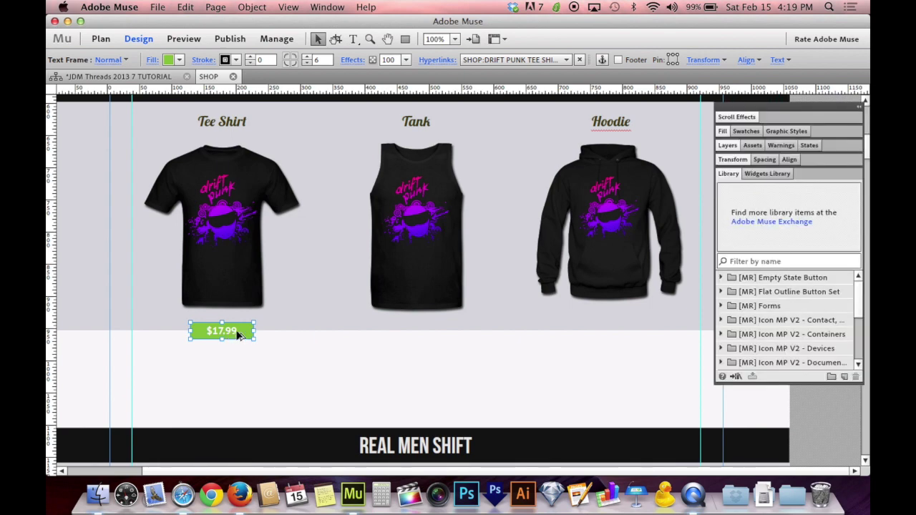
drag(239, 335, 418, 332)
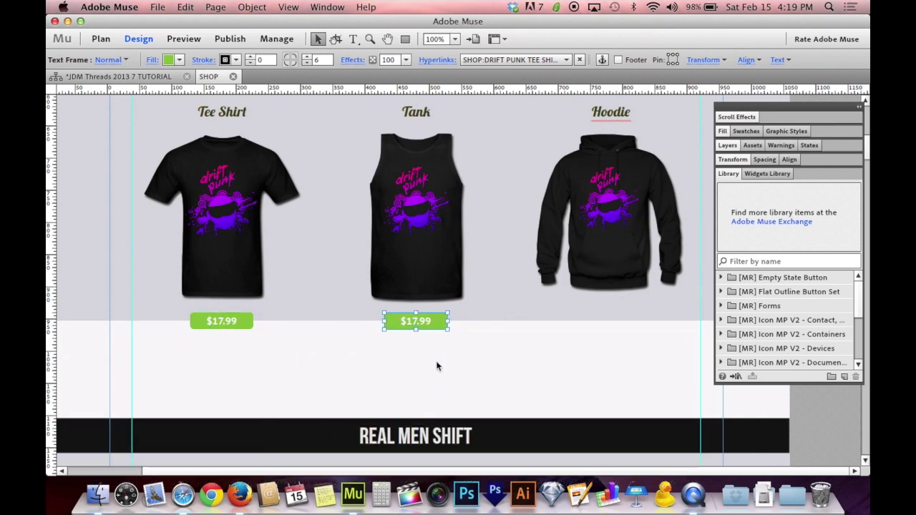
click(436, 365)
click(419, 323)
key(Delete)
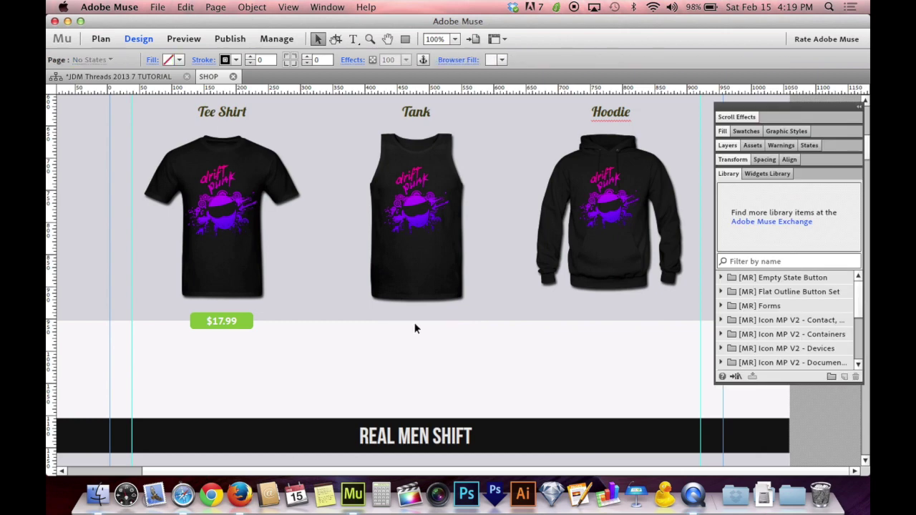
- Try shifting the $17.99 price label sideways toward the tank, and undo the change
drag(232, 322, 309, 323)
key(super+z)
click(317, 353)
- Crop the empty margins on both sides of the Drift Punk tank image, with its left edge at X 393
click(425, 240)
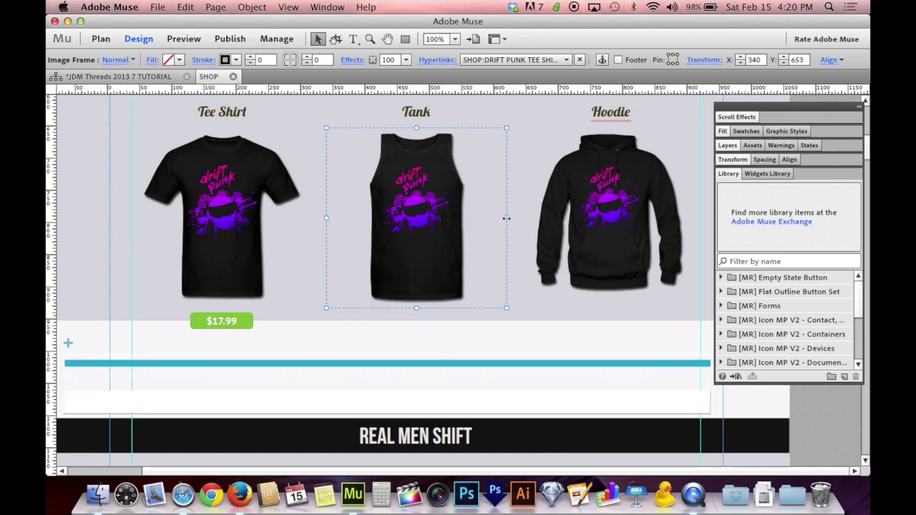
drag(505, 218, 476, 218)
drag(324, 218, 360, 218)
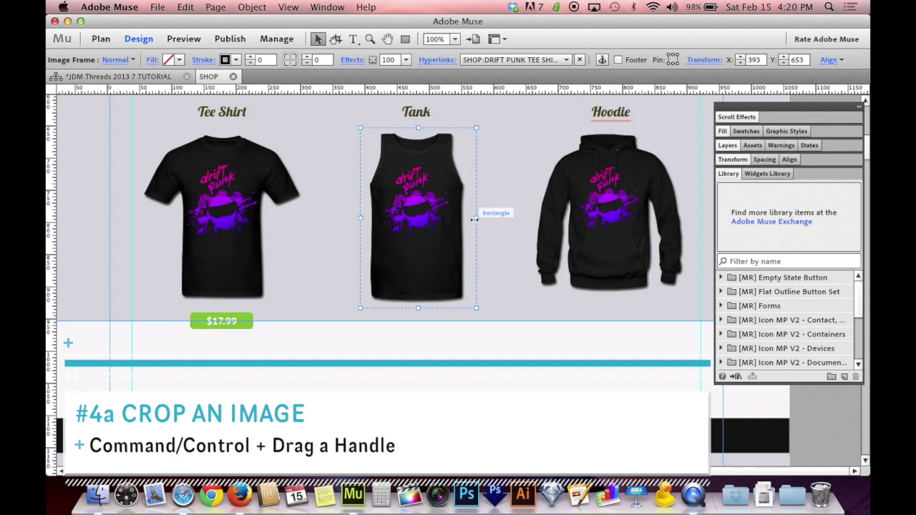
- Crop the right side of the Drift Punk tank image to about the middle of the shirt, and deselect it
drag(476, 218, 416, 219)
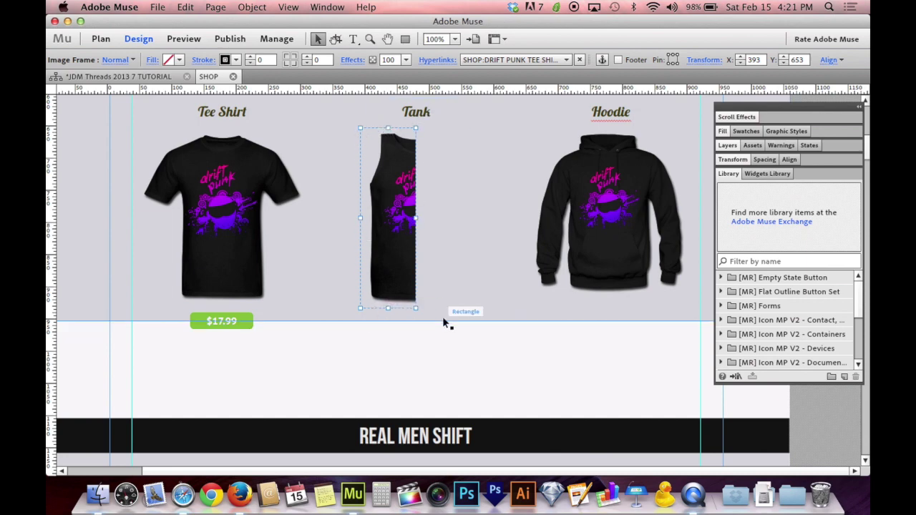
mouse_move(416, 218)
mouse_down()
mouse_move(452, 217)
mouse_move(415, 218)
mouse_up()
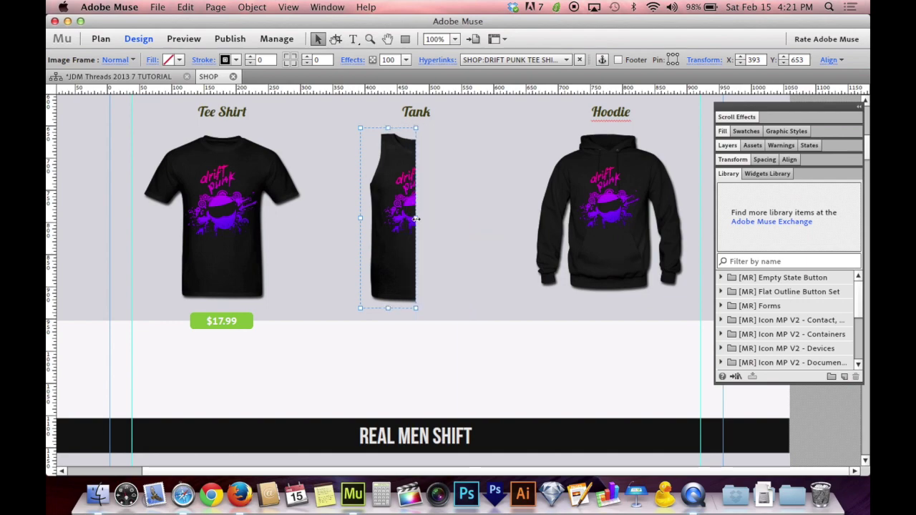
click(498, 351)
- Place nose composite evo.jpg from the desktop in the white area above the REAL MEN SHIFT banner, at about X 385, Y 958
scroll(498, 352, down, 3)
key(F11)
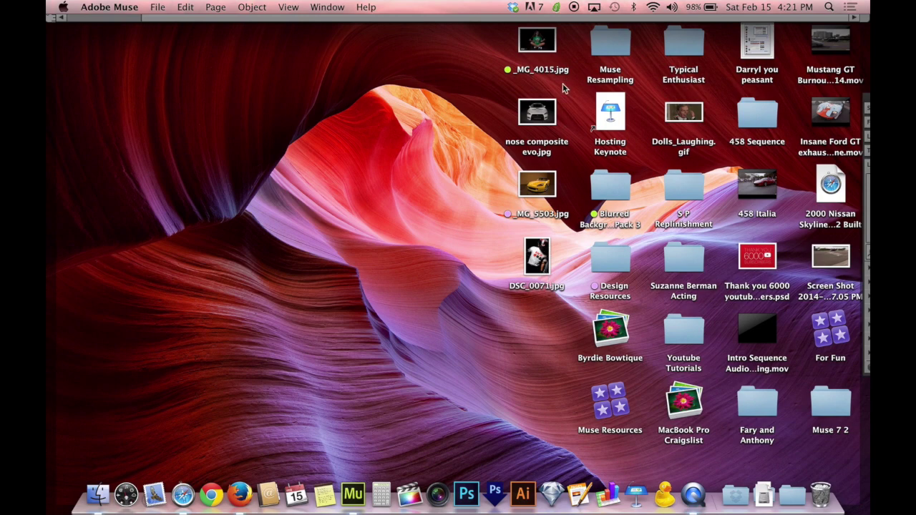
drag(542, 138, 375, 158)
key(F11)
click(344, 134)
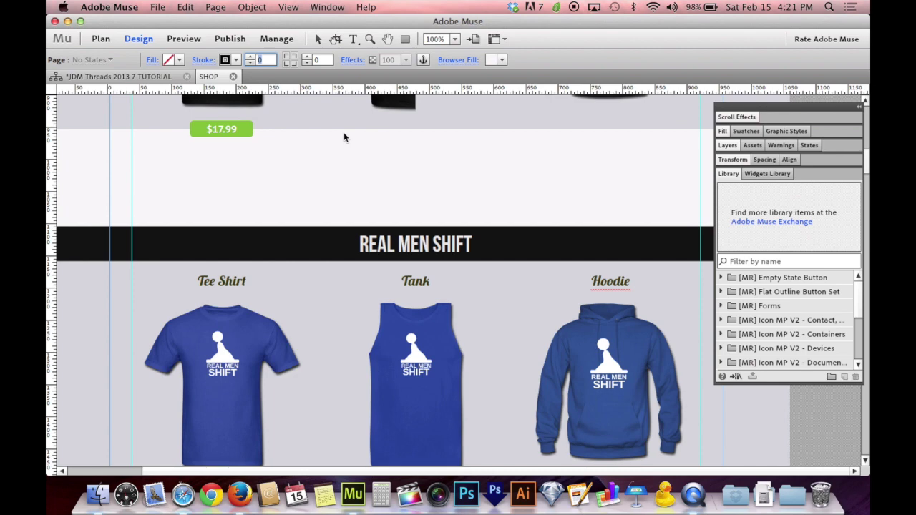
drag(344, 134, 485, 220)
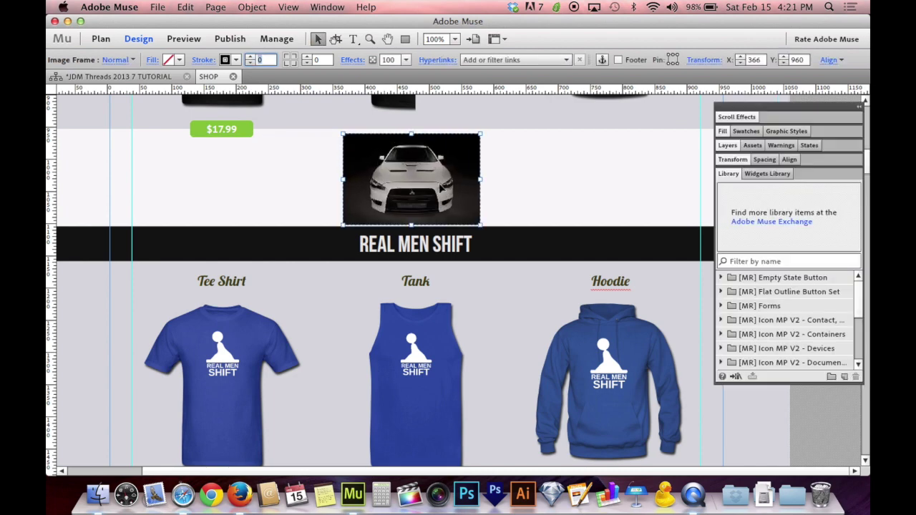
drag(433, 181, 432, 180)
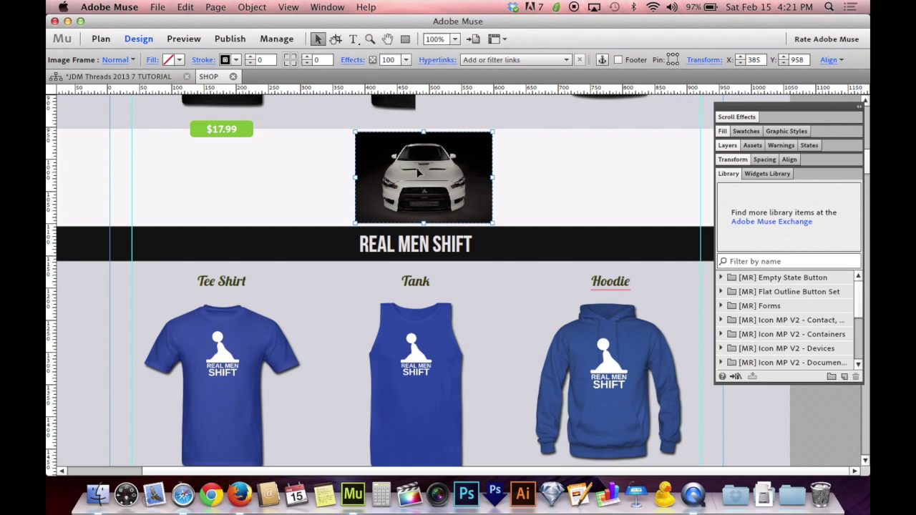
- Crop the right side of the car image to about two thirds of its width, and center the image to fill its frame
drag(492, 178, 449, 179)
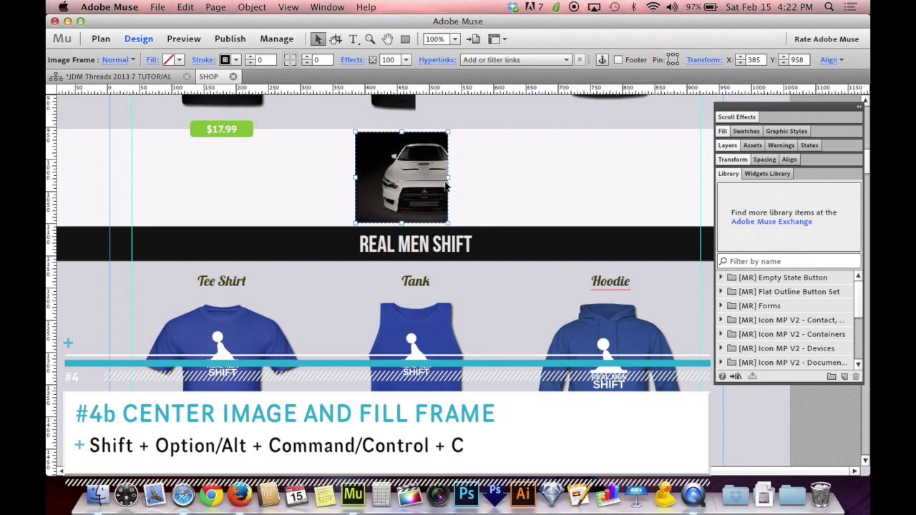
key(shift+alt+super+c)
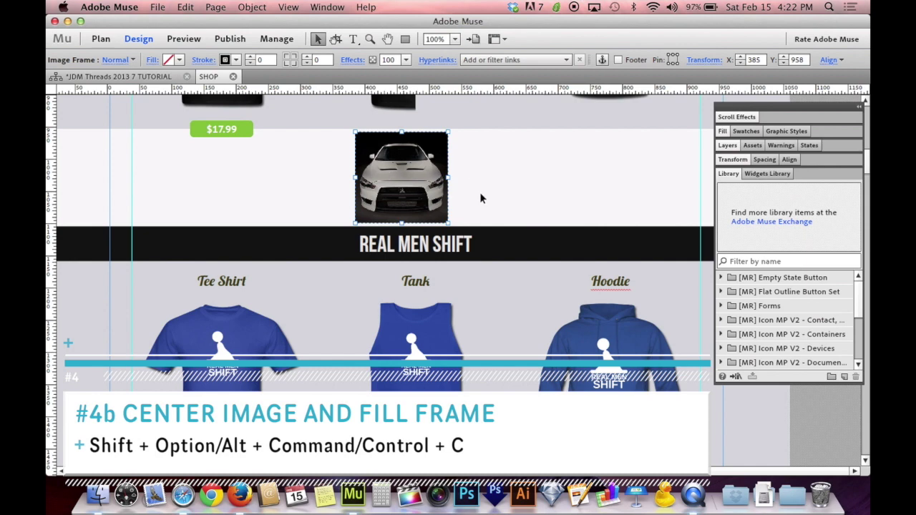
- Reshape the car image's frame into a wide banner at X 375, Y 958, and center the image to fill it
click(480, 195)
drag(419, 185, 446, 178)
mouse_move(387, 186)
mouse_down()
mouse_move(429, 199)
mouse_move(372, 189)
mouse_move(395, 187)
mouse_up()
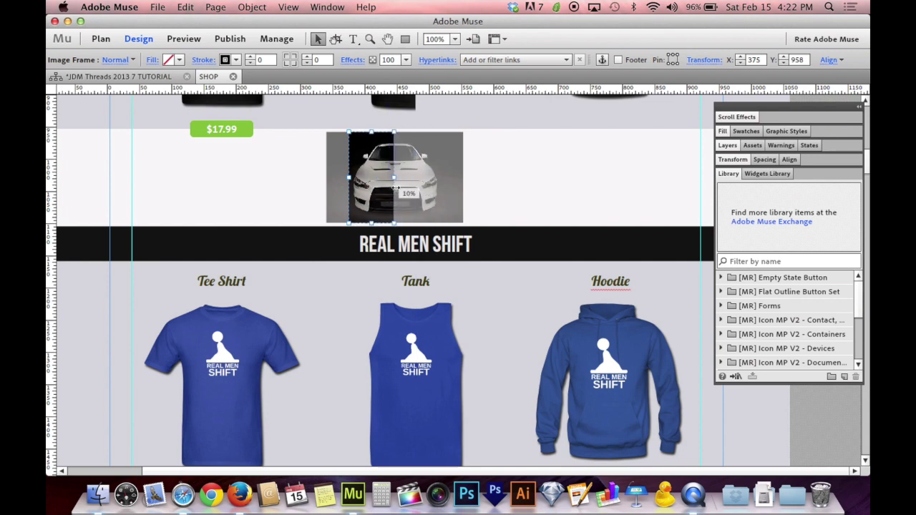
drag(396, 223, 581, 213)
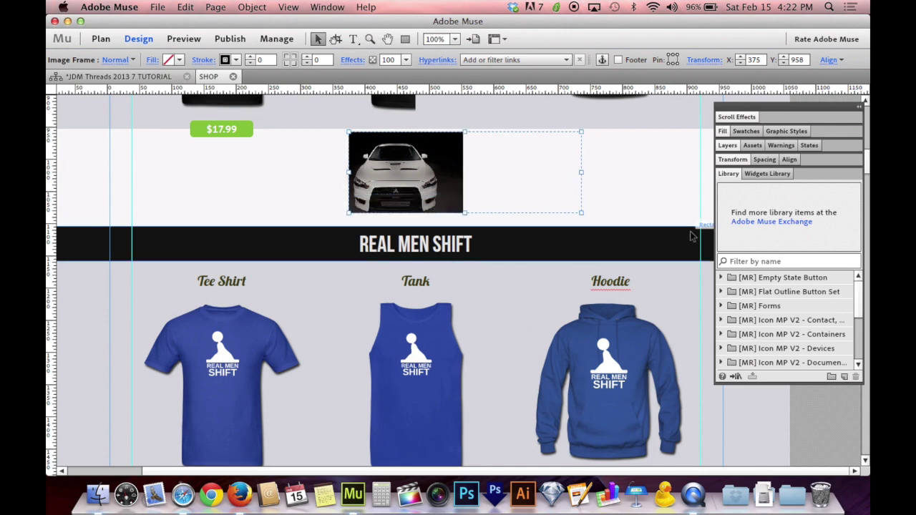
key(super+alt+shift+c)
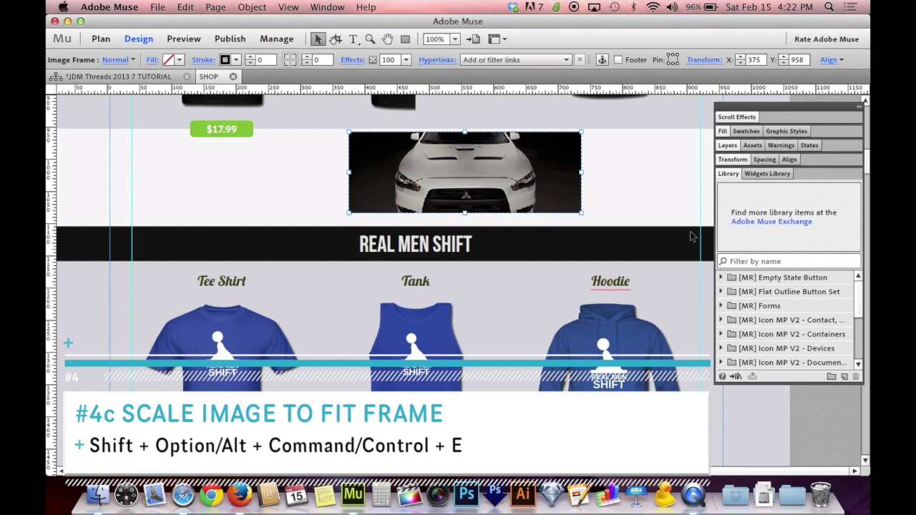
- Scale the car image to fit its frame, and place the reduced frame at X 339, Y 977
key(alt+shift+super+e)
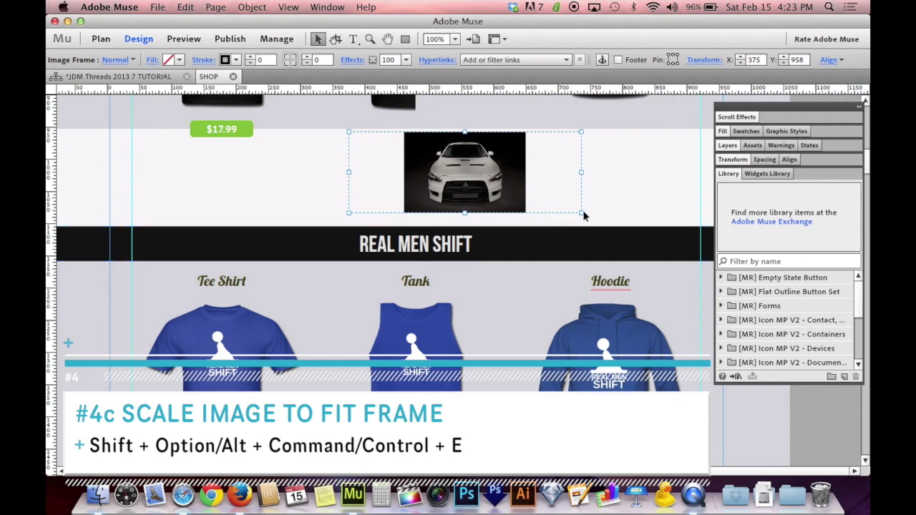
drag(581, 213, 540, 198)
drag(489, 186, 447, 195)
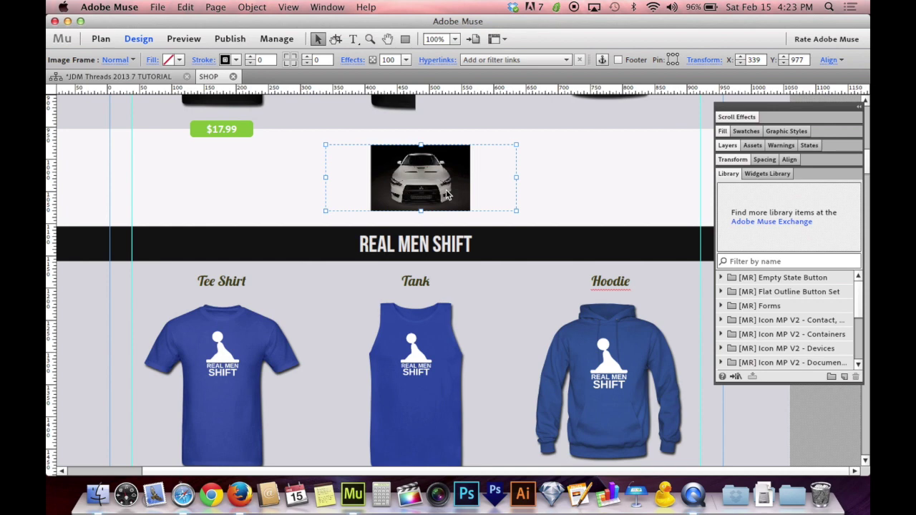
- Nudge the car image to the right in 1 px increments to X 346
key(Right)
key(Right)
key(Right)
key(Right)
key(Right)
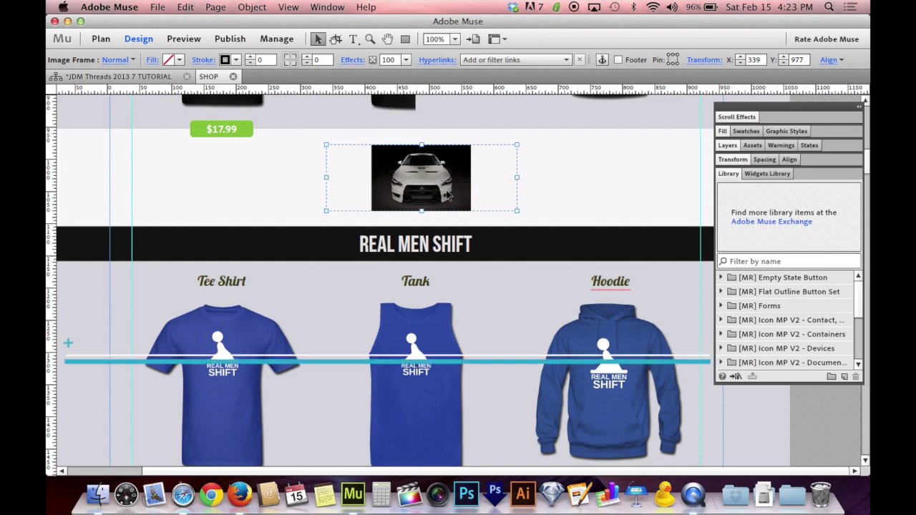
key(Right)
key(Right)
key(Right)
key(Right)
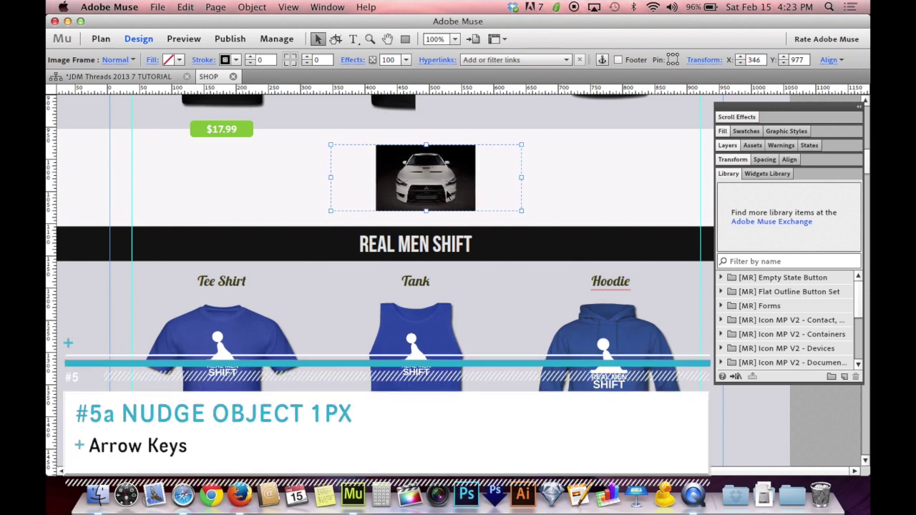
- Nudge the car image back to the left in small increments to X 329
key(Left)
key(Left)
key(Left)
key(Left)
key(Left)
key(Left)
key(Left)
key(Left)
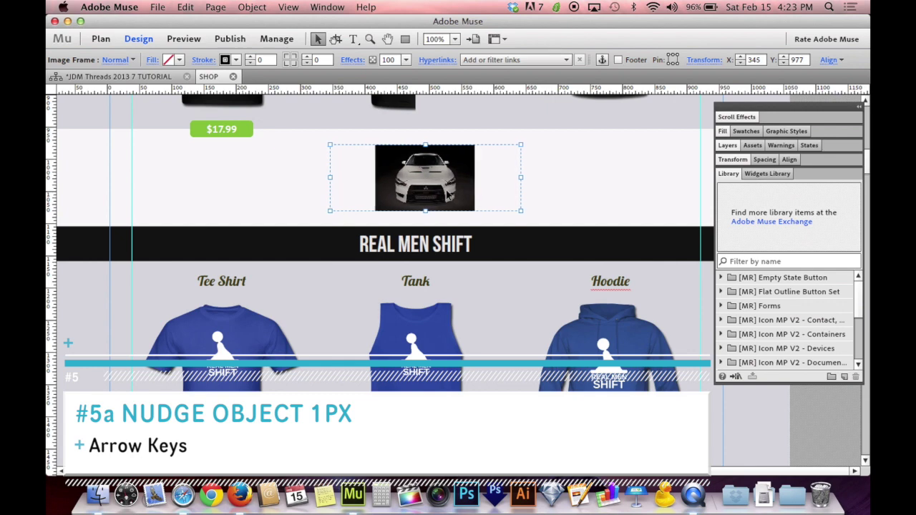
key(Left)
key(Left)
key(Left)
key(Left)
key(Left)
key(Left)
key(Left)
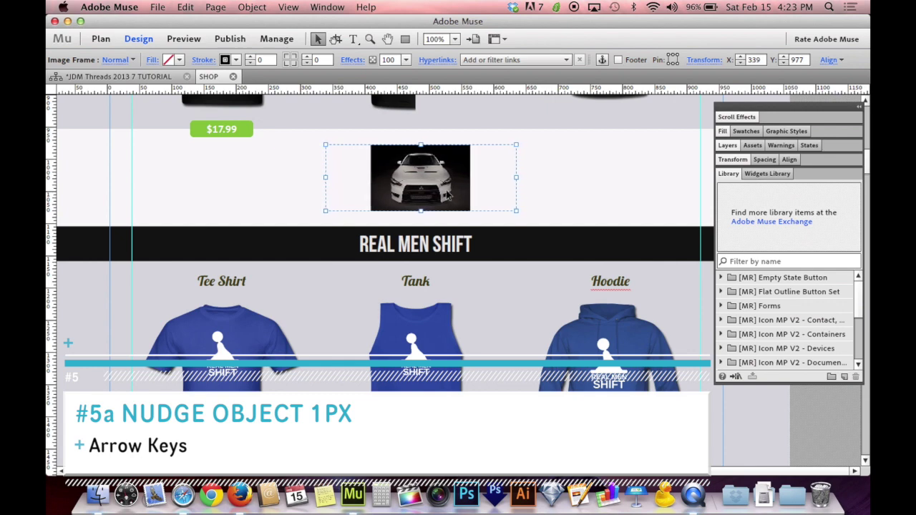
key(Left)
key(Left)
key(Left)
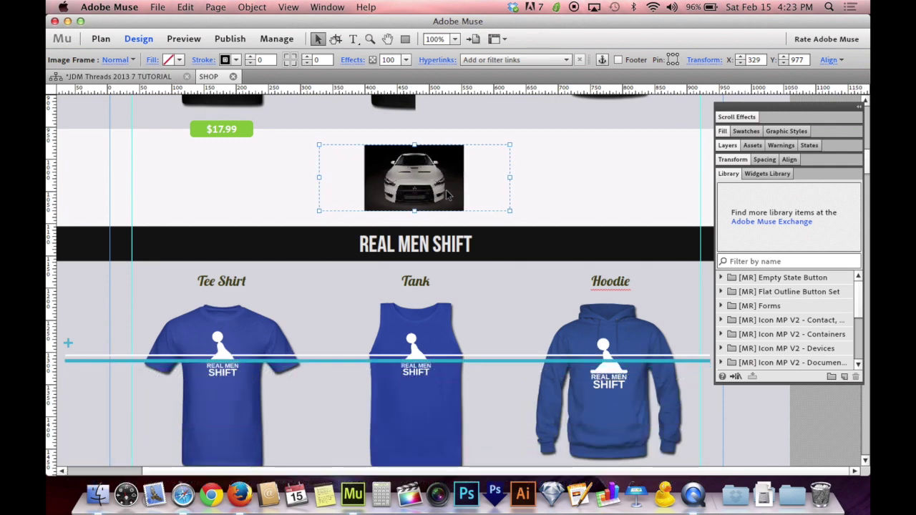
- Nudge the car image left in 10 px increments past X 299, and nudge it back right to X 329
key(shift+Left)
key(shift+Left)
key(shift+Left)
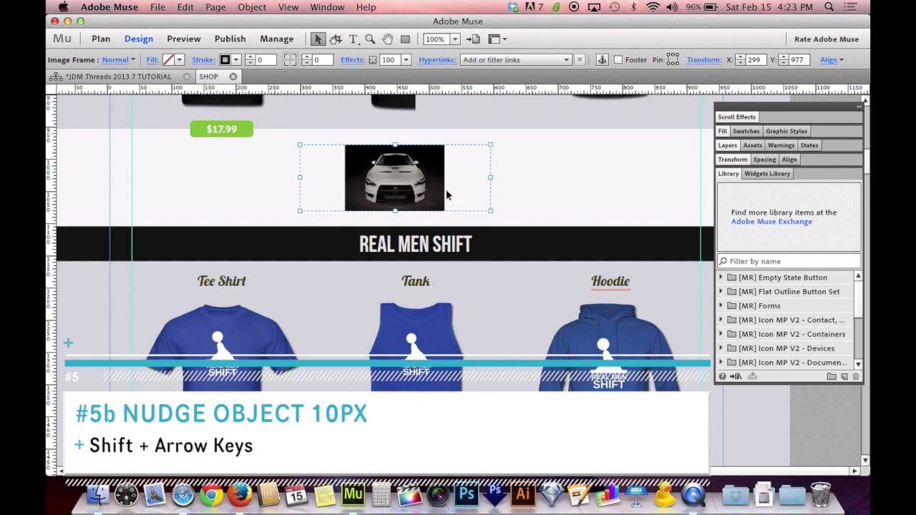
key(shift+Left)
key(shift+Right)
key(shift+Right)
key(shift+Right)
key(shift+Right)
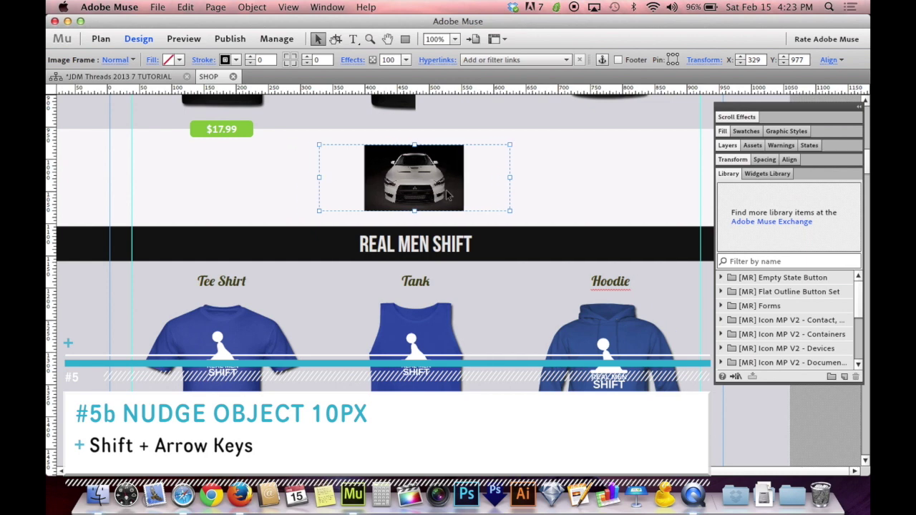
- Snap the car image onto the REAL MEN SHIFT banner's upper edge at X 333, nudge it up 20 px to Y 981, and deselect it
drag(447, 195, 451, 211)
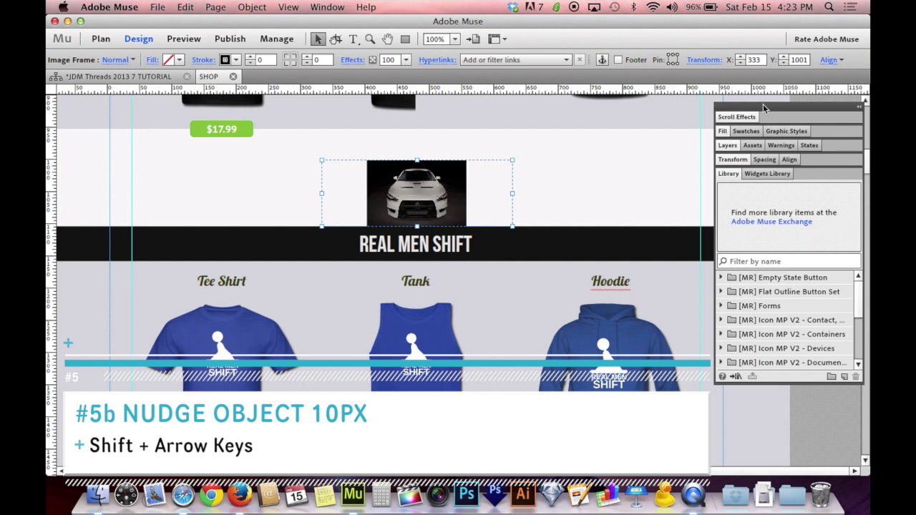
key(shift+Up)
key(shift+Up)
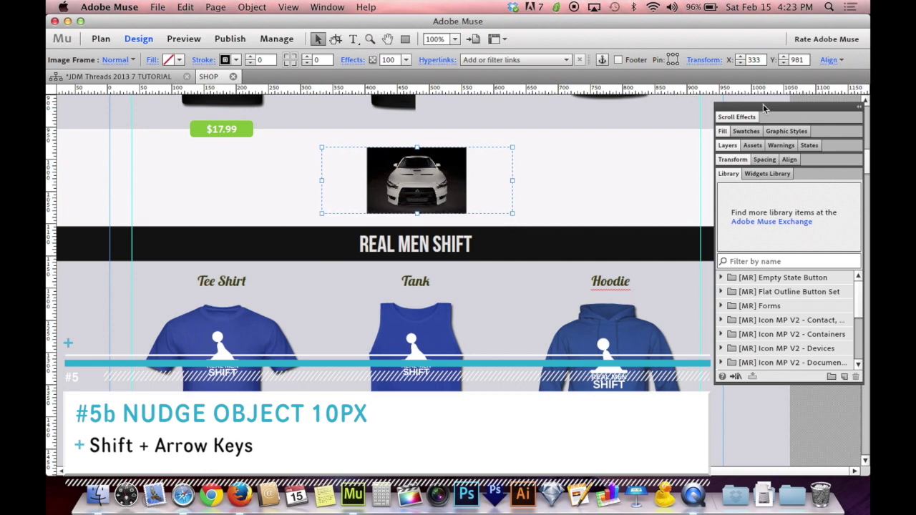
click(537, 221)
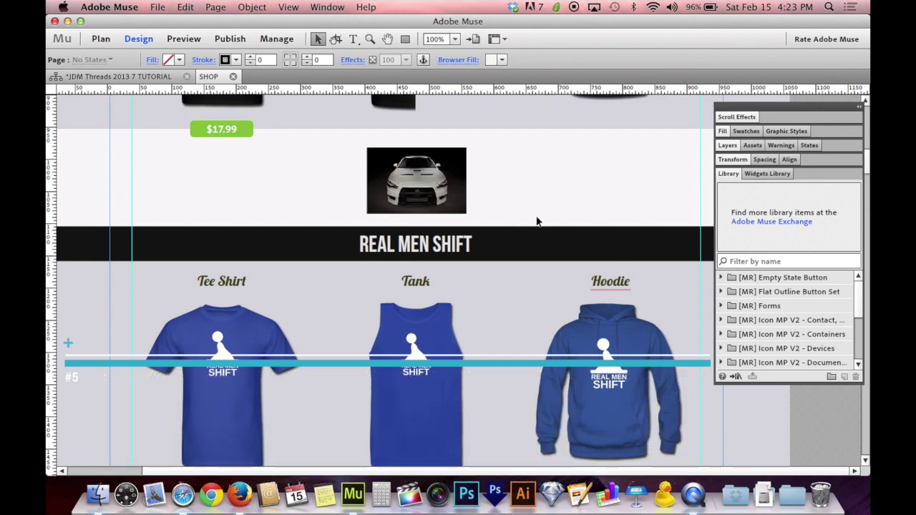
- Snap the car image to the left guide and the banner's upper edge, and nudge it 20 px up and right to X 58, Y 981
click(458, 190)
drag(457, 190, 247, 208)
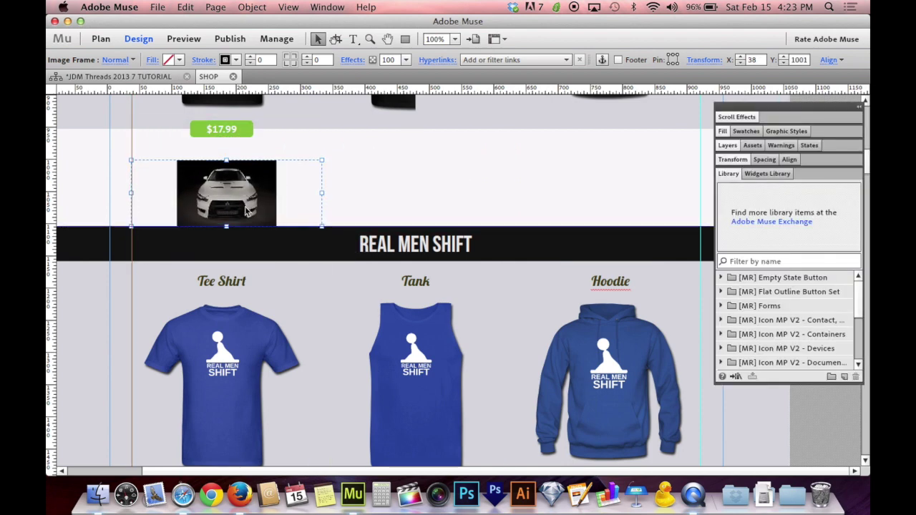
key(shift+Up)
key(shift+Up)
key(shift+Right)
key(shift+Right)
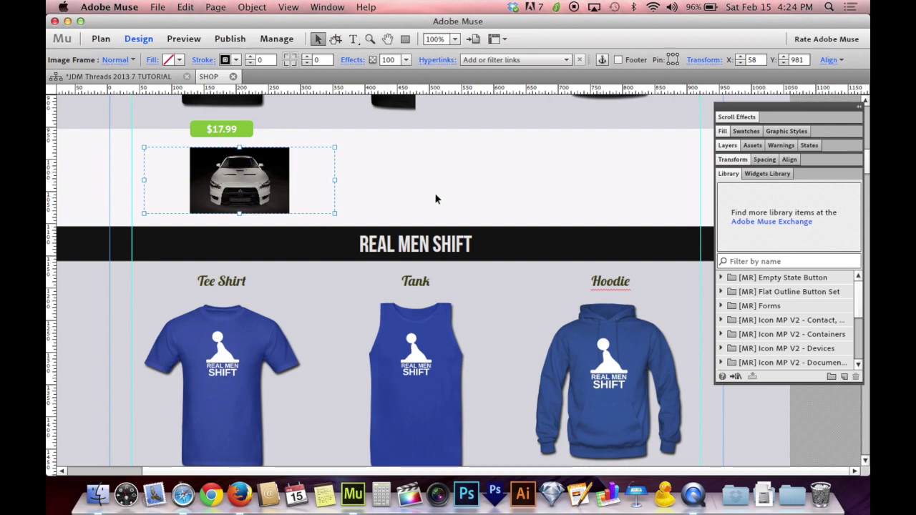
- Delete the car image above the REAL MEN SHIFT banner
click(292, 186)
click(290, 187)
key(Delete)
- Extend the Tee Shirts description's text frame downward to a little above the lower edge of its target container
scroll(290, 188, down, 15)
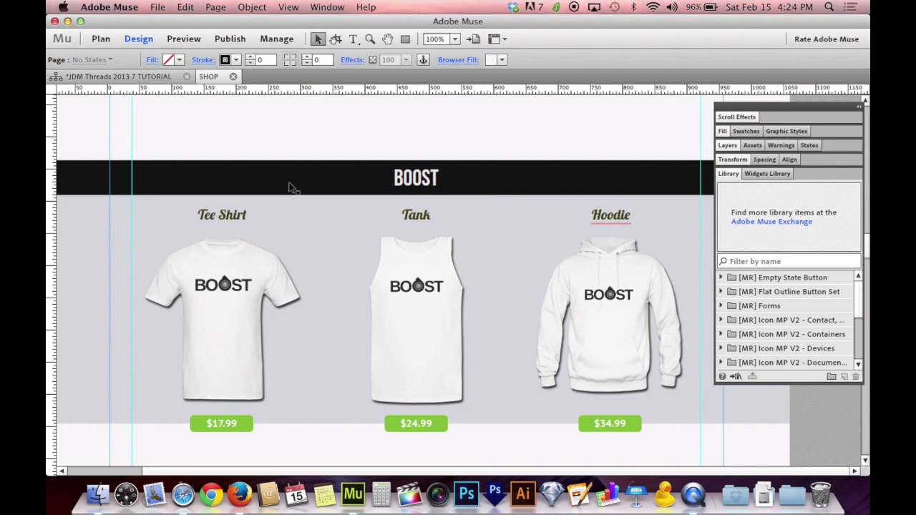
scroll(289, 187, down, 20)
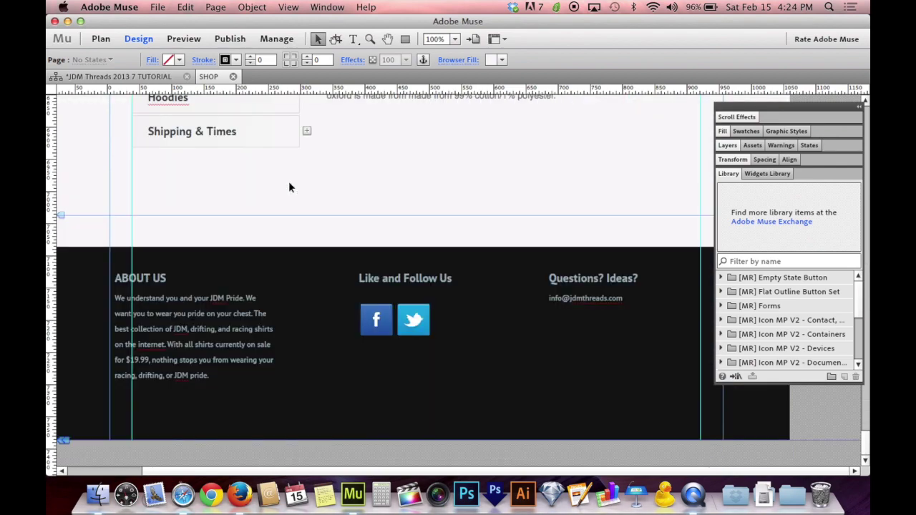
scroll(289, 186, up, 8)
scroll(289, 187, down, 5)
click(401, 265)
click(403, 268)
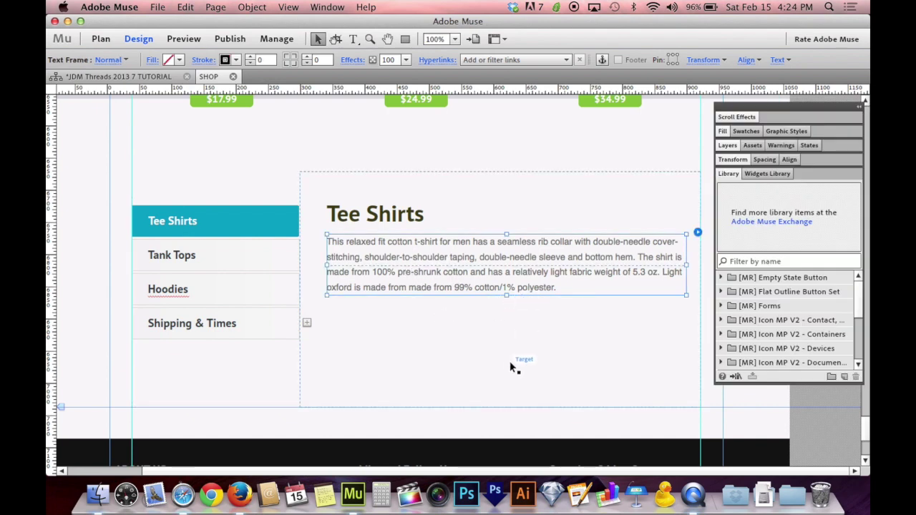
drag(506, 294, 505, 373)
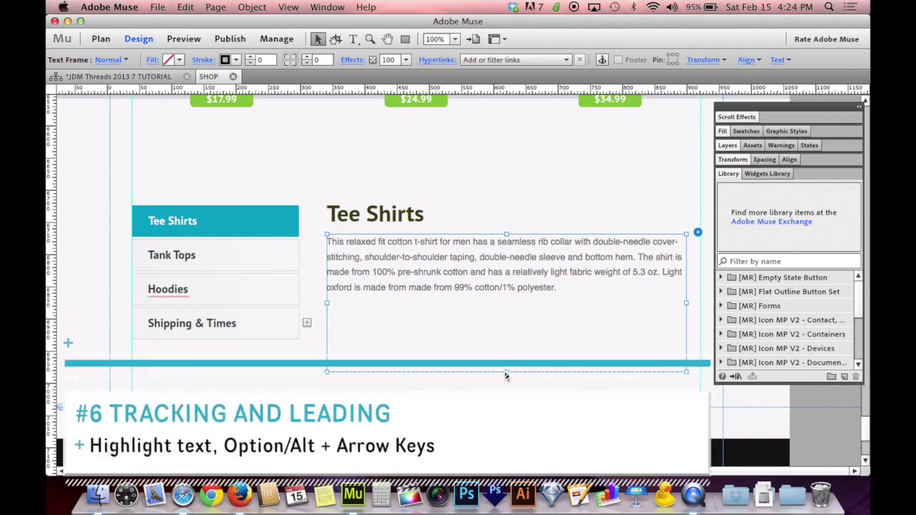
- Alternately tighten and loosen the tracking of the Tee Shirts description, and return it to 0
key(alt+Left)
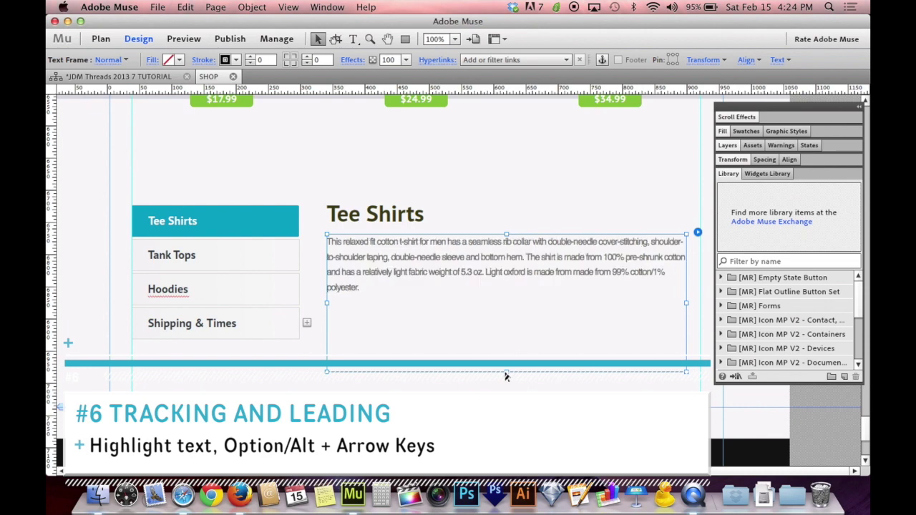
key(alt+Left)
key(alt+Left)
key(alt+Left)
key(alt+Left)
key(alt+Left)
key(alt+Left)
key(alt+Right)
key(alt+Right)
key(alt+Right)
key(alt+Right)
key(alt+Right)
key(alt+Right)
key(alt+Right)
key(alt+Right)
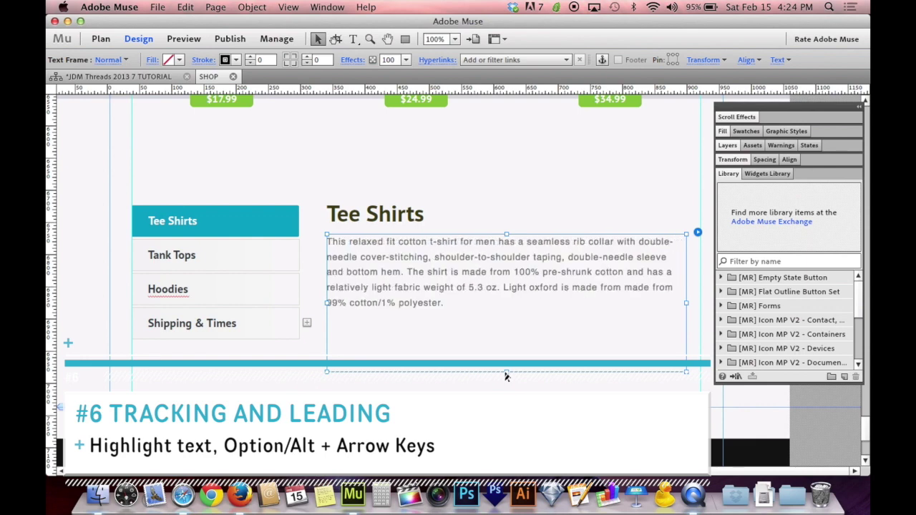
key(alt+Left)
key(alt+Left)
key(alt+Left)
key(alt+Left)
key(alt+Left)
key(alt+Left)
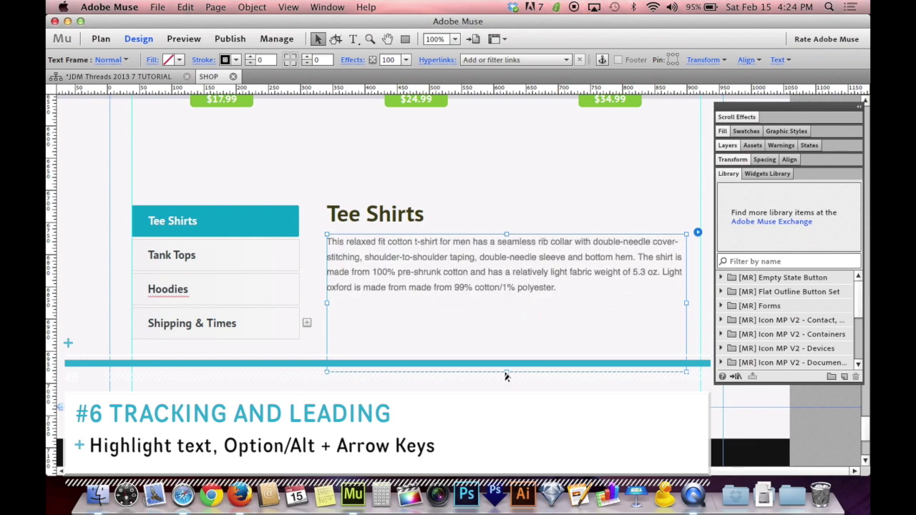
key(alt+Left)
key(alt+Left)
key(alt+Left)
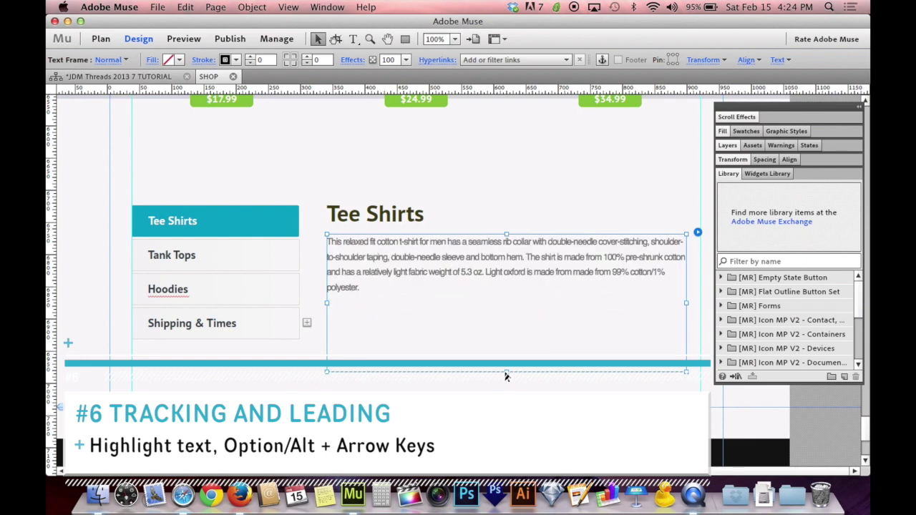
key(alt+Right)
key(alt+Right)
key(alt+Right)
key(alt+Right)
key(alt+Right)
key(alt+Left)
key(alt+Left)
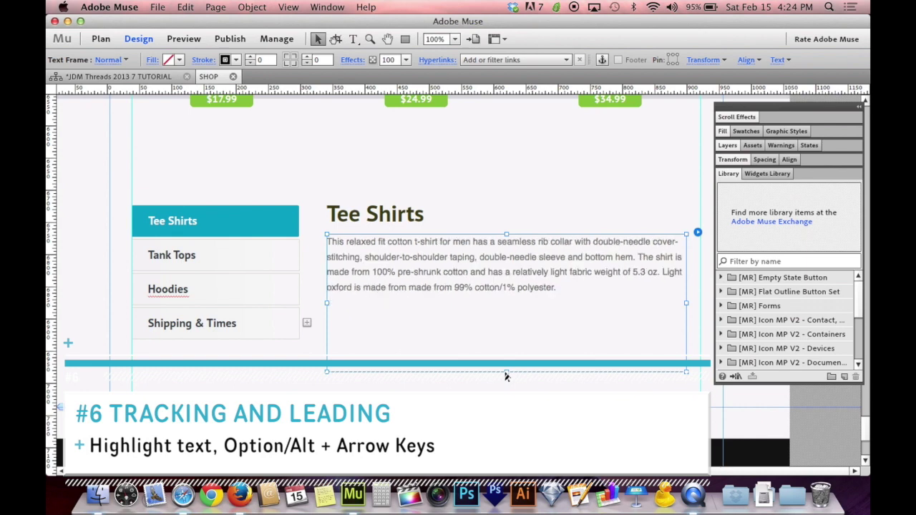
key(alt+Left)
key(alt+Left)
key(alt+Right)
key(alt+Right)
key(alt+Left)
key(alt+Left)
key(alt+Left)
key(alt+Right)
key(alt+Right)
key(alt+Right)
key(alt+Left)
key(alt+Left)
key(alt+Left)
key(alt+Right)
key(alt+Right)
key(alt+Right)
key(alt+Right)
key(alt+Right)
key(alt+Left)
key(alt+Right)
key(alt+Left)
key(alt+Left)
key(alt+Left)
key(alt+Left)
key(alt+Right)
key(alt+Right)
- Show the text settings, select the whole Tee Shirts description, and lower its tracking to -3 and restore it to 0
key(super+t)
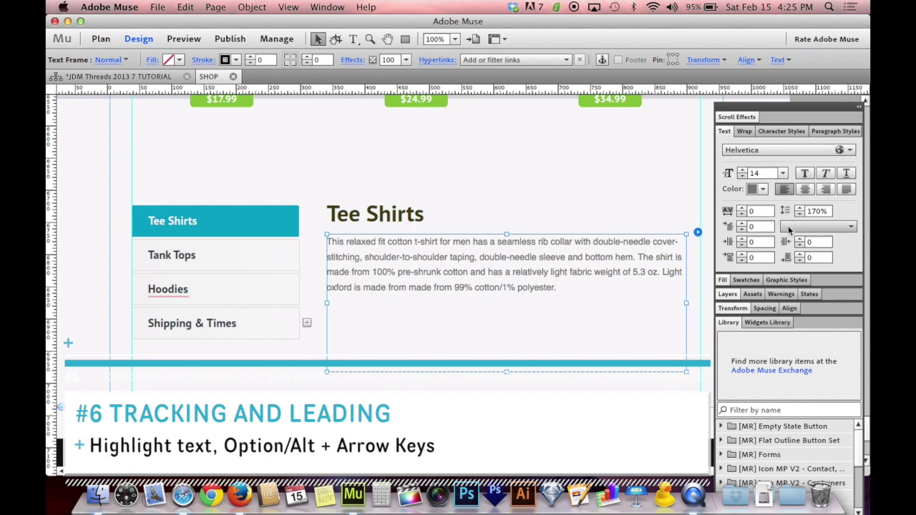
double_click(542, 257)
key(super+a)
key(alt+Left)
key(alt+Left)
key(alt+Left)
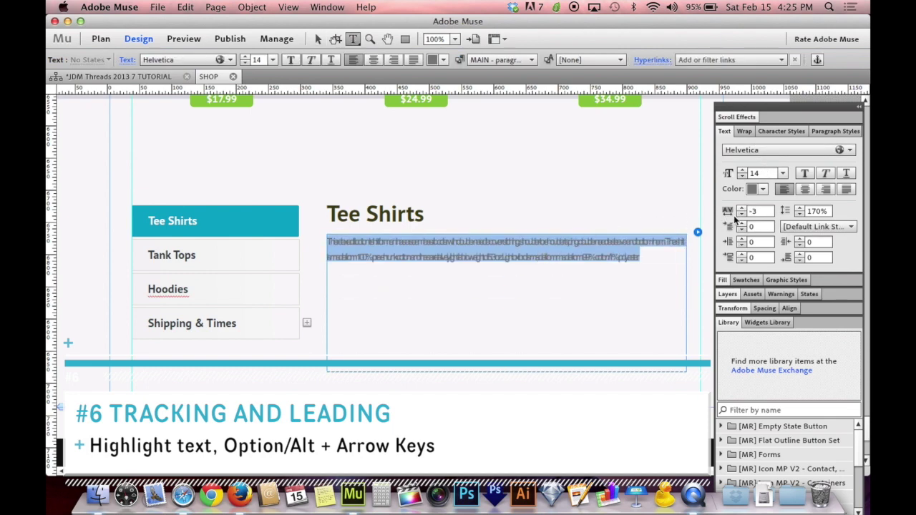
key(alt+Right)
key(alt+Right)
key(alt+Right)
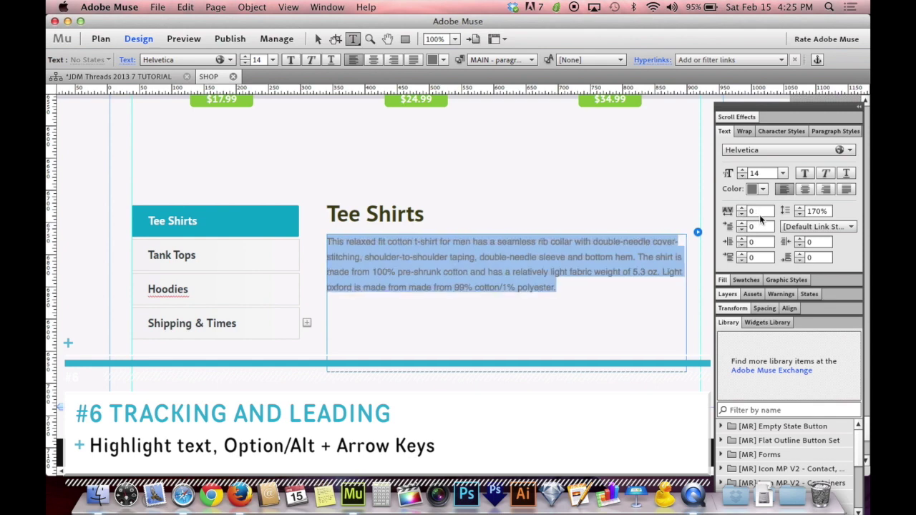
- Collapse the text settings and move the floating panel group higher so it overlaps the options bar
click(724, 133)
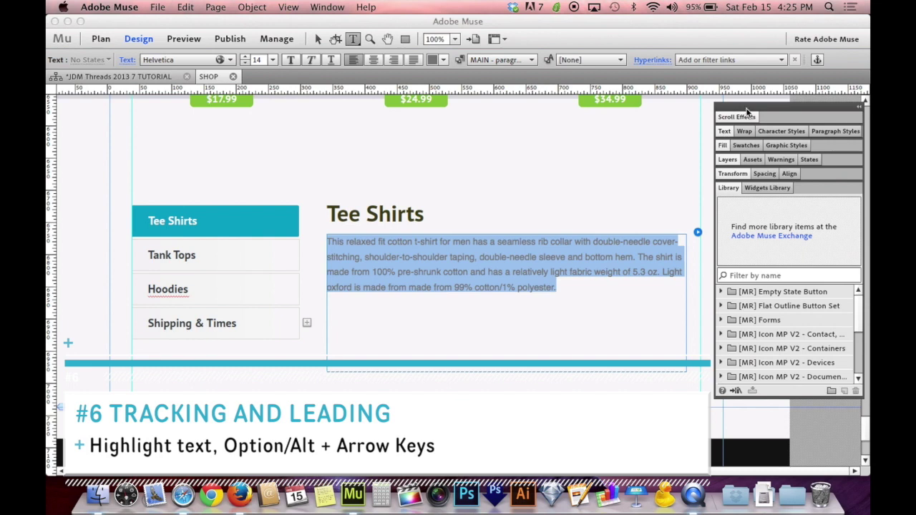
drag(748, 110, 747, 54)
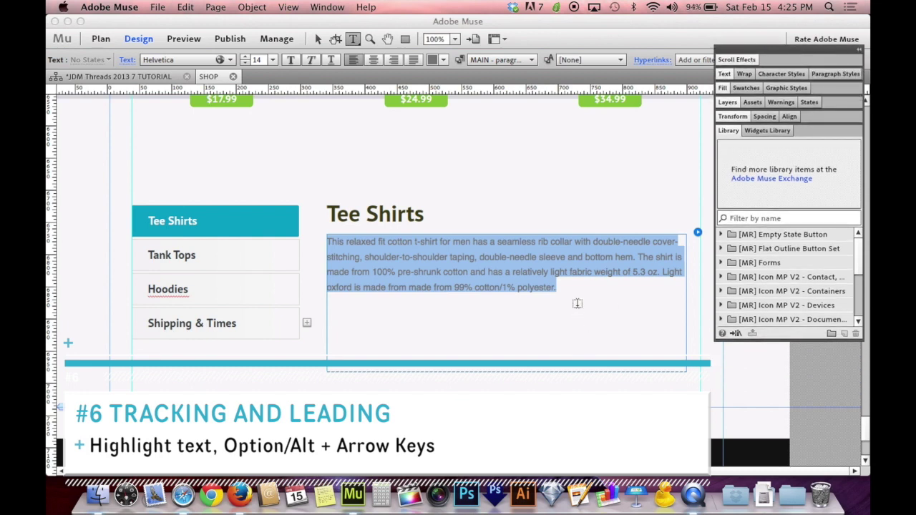
- Increase the leading of the selected Tee Shirts description in repeated small increments
key(alt+Down)
key(alt+Down)
key(alt+Down)
key(alt+Down)
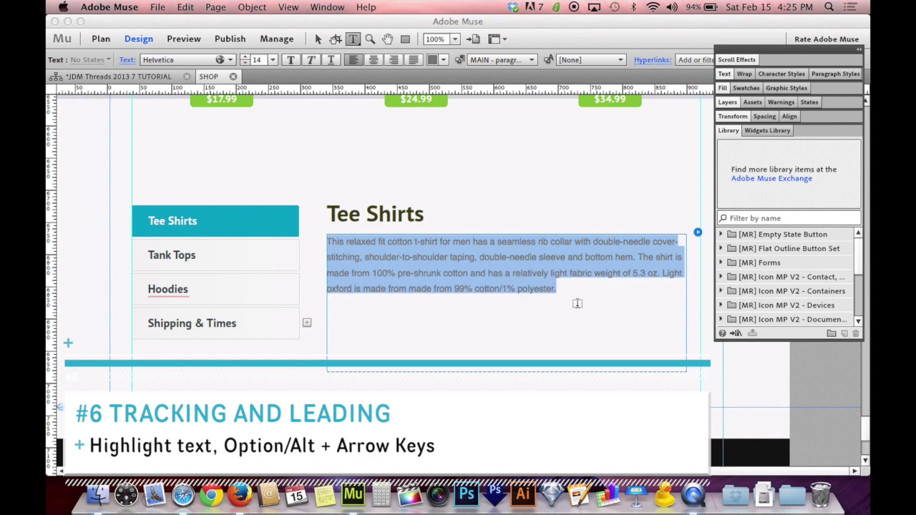
key(alt+Down)
key(alt+Down)
key(alt+Down)
key(alt+Down)
key(alt+Down)
key(alt+Down)
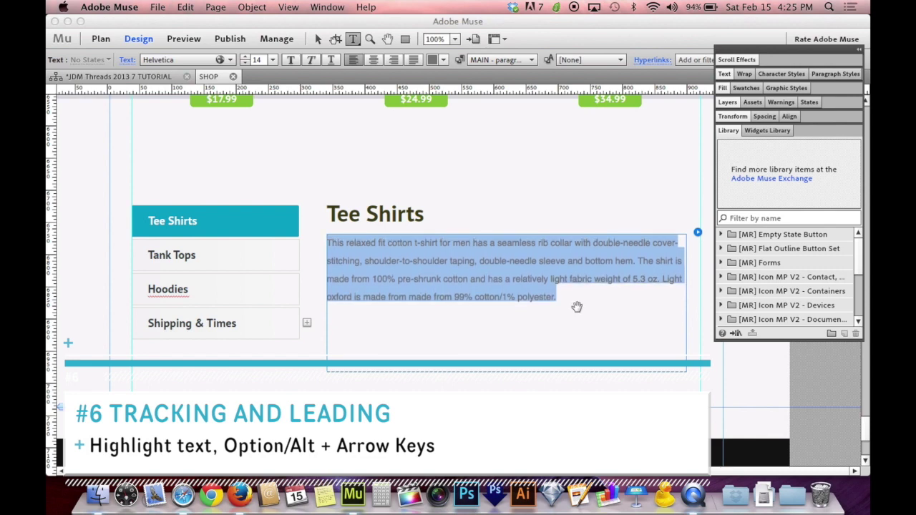
- Widen the line spacing of the selected Tee Shirts description further in small increments
key(alt+Down)
key(alt+Down)
key(alt+Down)
key(alt+Down)
key(alt+Down)
key(alt+Down)
key(alt+Down)
key(alt+Down)
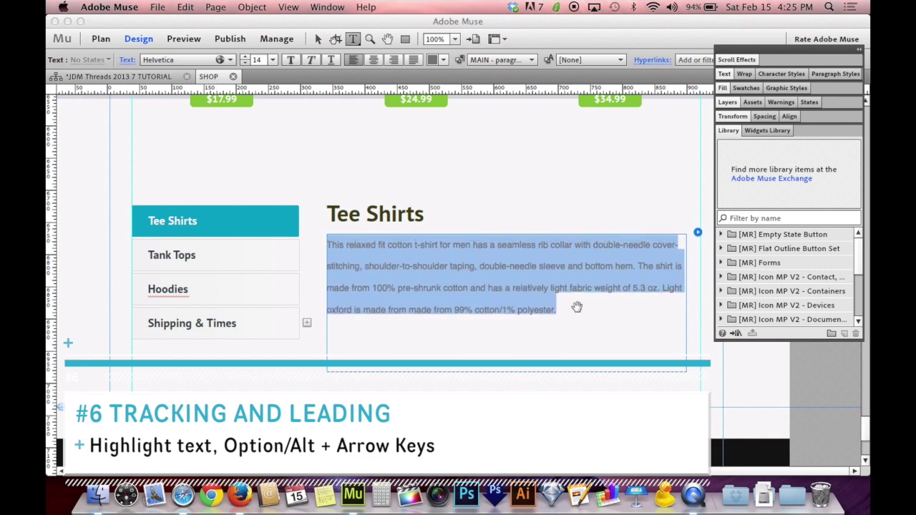
key(alt+Down)
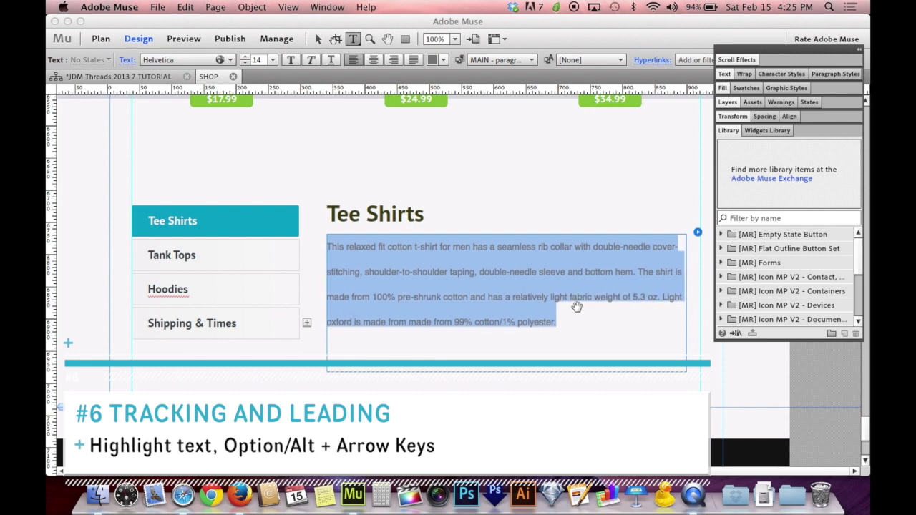
- Reduce the leading of the Tee Shirts description in small increments to compact line spacing, and deselect the text frame
key(alt+Up)
key(alt+Up)
key(alt+Up)
key(alt+Up)
key(alt+Up)
key(alt+Up)
key(alt+Up)
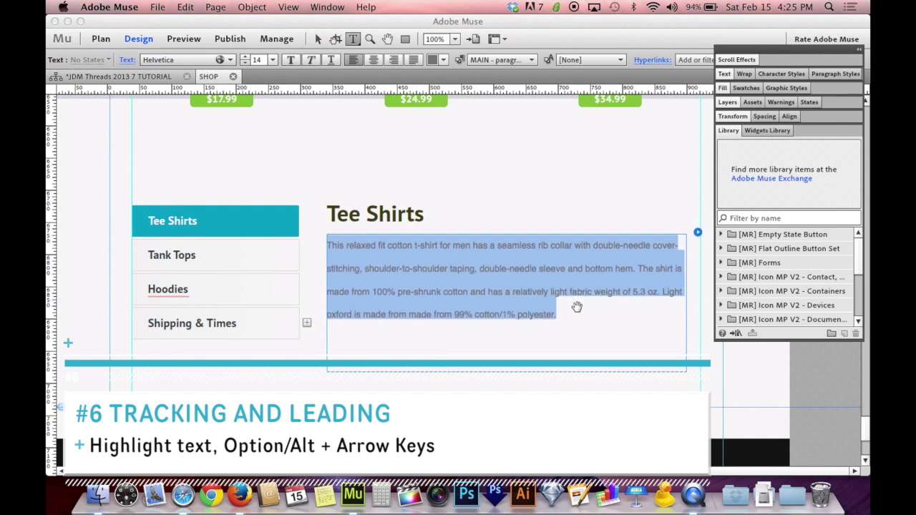
key(alt+Up)
key(alt+Up)
key(alt+Up)
key(alt+Up)
key(alt+Up)
key(alt+Up)
key(alt+Up)
key(alt+Up)
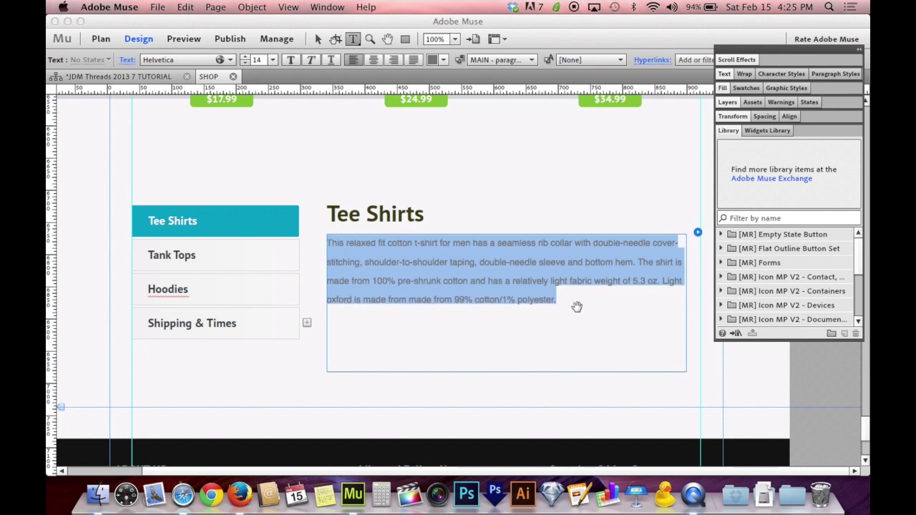
key(alt+Up)
key(alt+Up)
key(alt+Up)
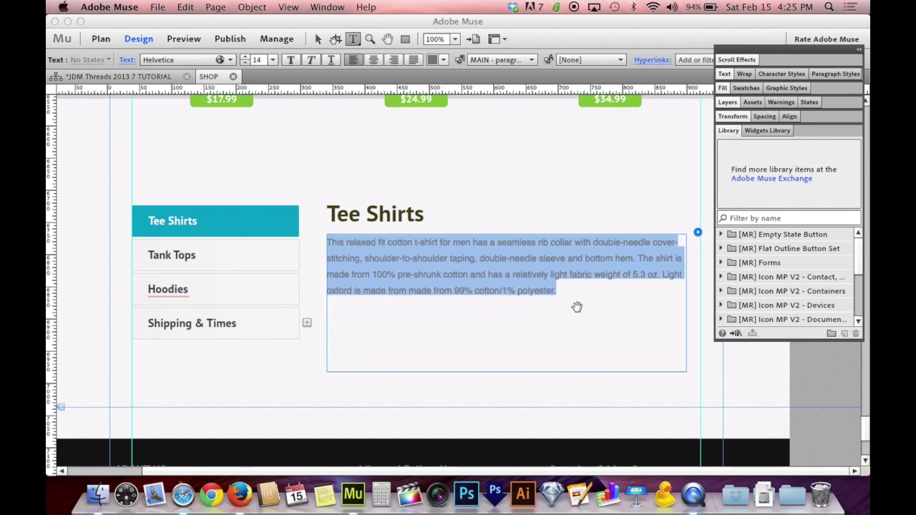
key(alt+Up)
key(alt+Up)
key(alt+Up)
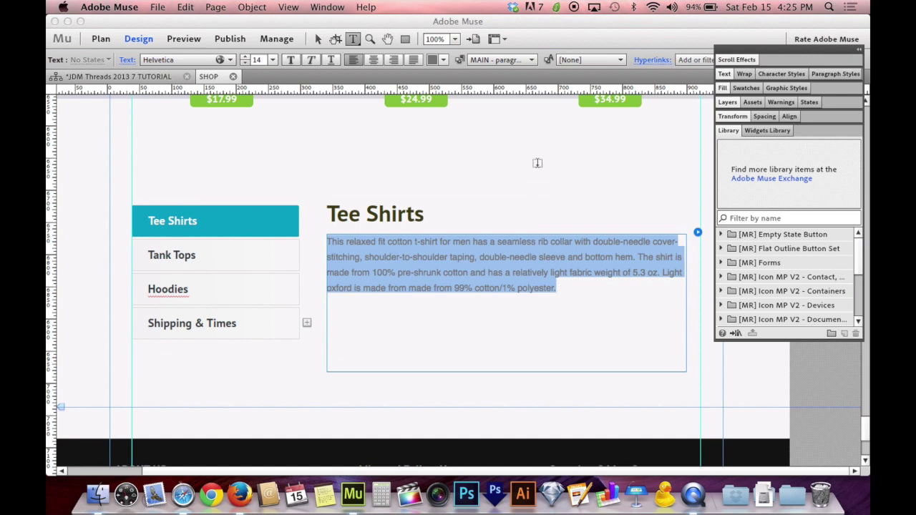
click(318, 38)
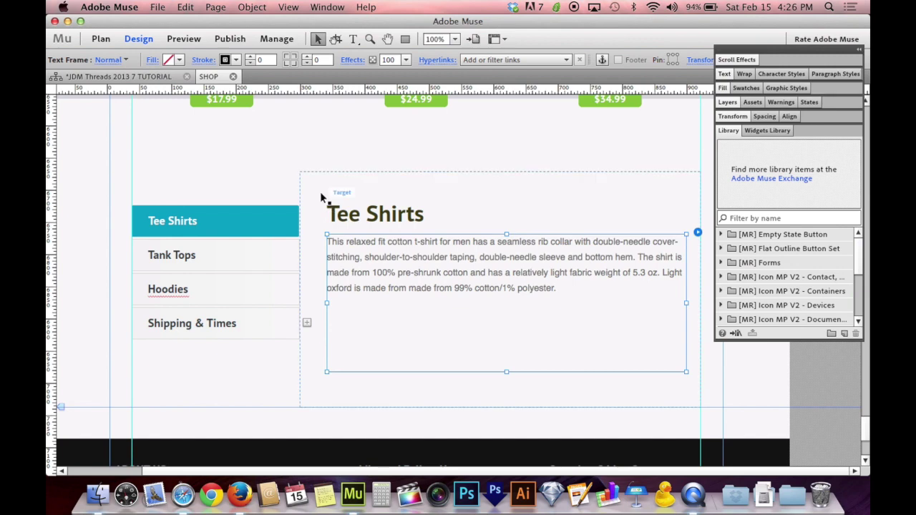
click(289, 163)
- Move the red tee image in the HEEL TOE section up over the black header bar and send it to the back
scroll(289, 164, up, 5)
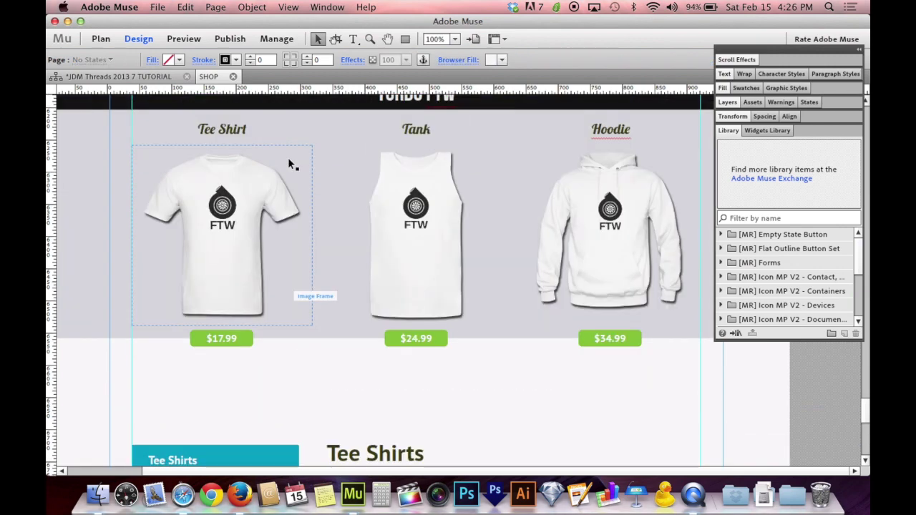
scroll(289, 163, up, 8)
scroll(289, 164, up, 3)
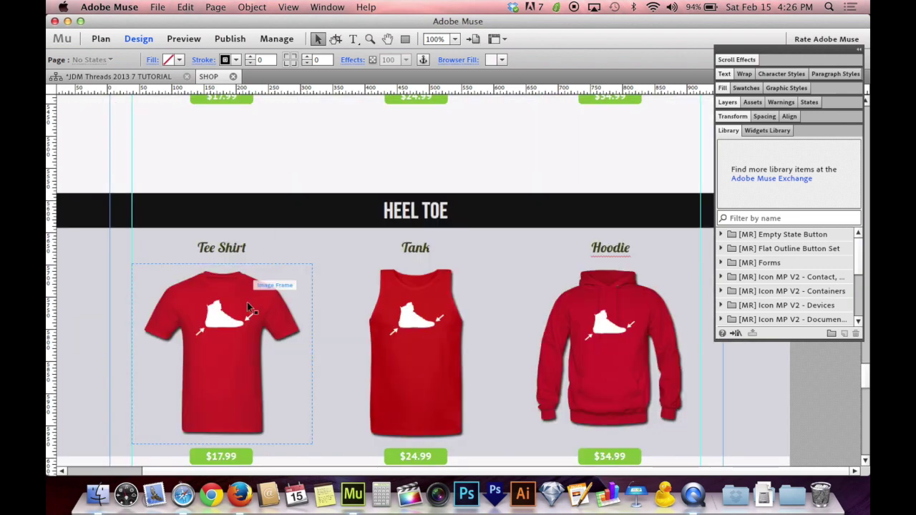
click(246, 333)
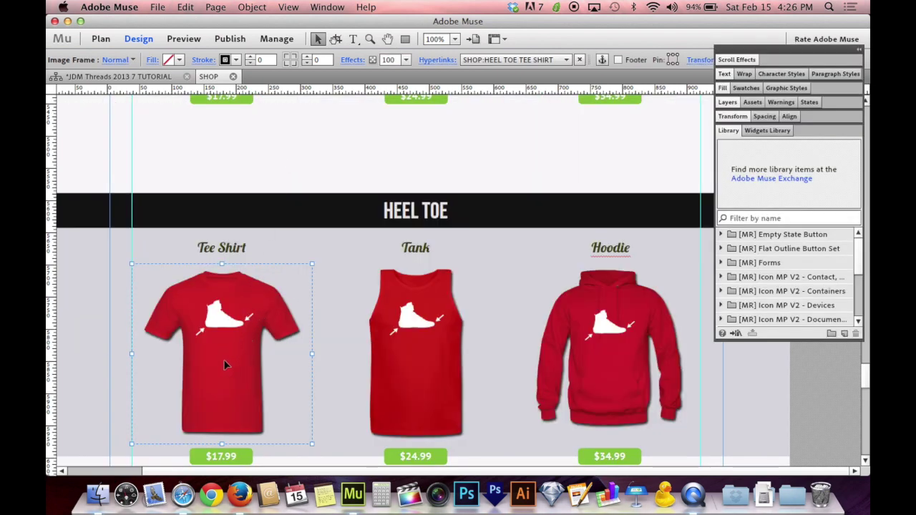
click(297, 218)
drag(221, 375, 235, 244)
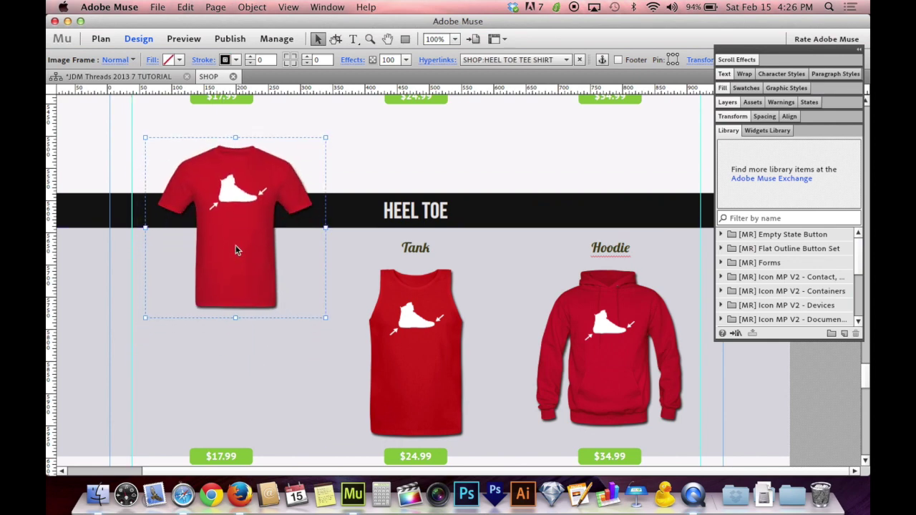
key(super+shift+bracketleft)
drag(272, 168, 231, 172)
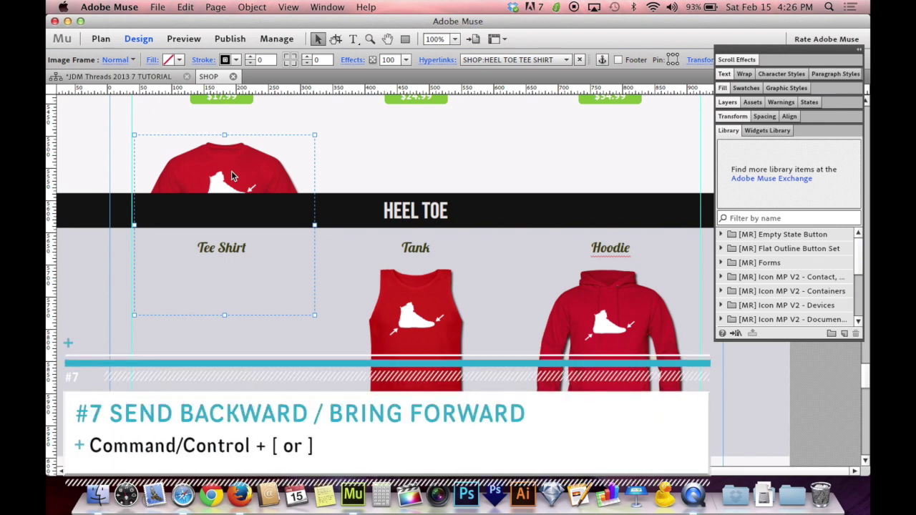
- Shift the red tee image backward and forward one level at a time, ending in front of the black header bar
key(super+bracketleft)
key(super+bracketleft)
key(super+bracketleft)
key(super+bracketleft)
key(super+bracketleft)
key(super+bracketright)
key(super+bracketright)
key(super+bracketright)
key(super+bracketleft)
key(super+bracketright)
key(super+bracketright)
key(super+bracketleft)
key(super+bracketright)
key(super+bracketright)
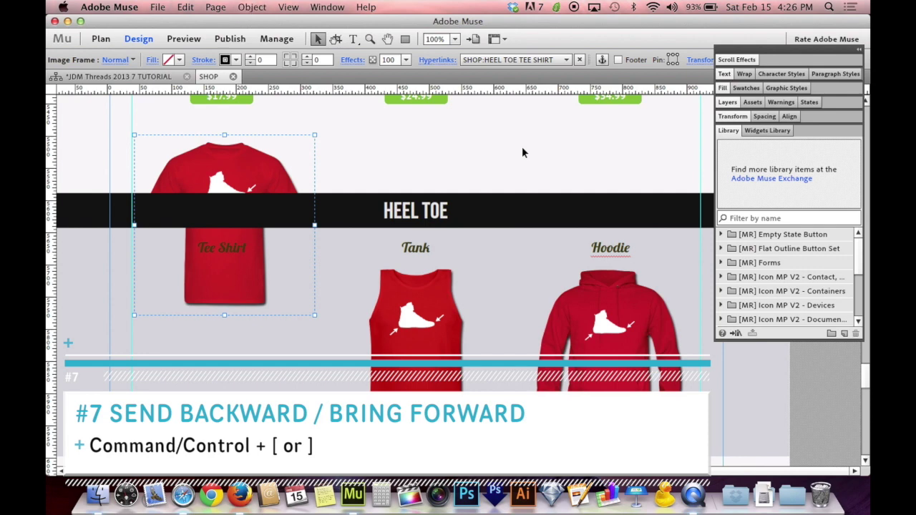
key(super+bracketright)
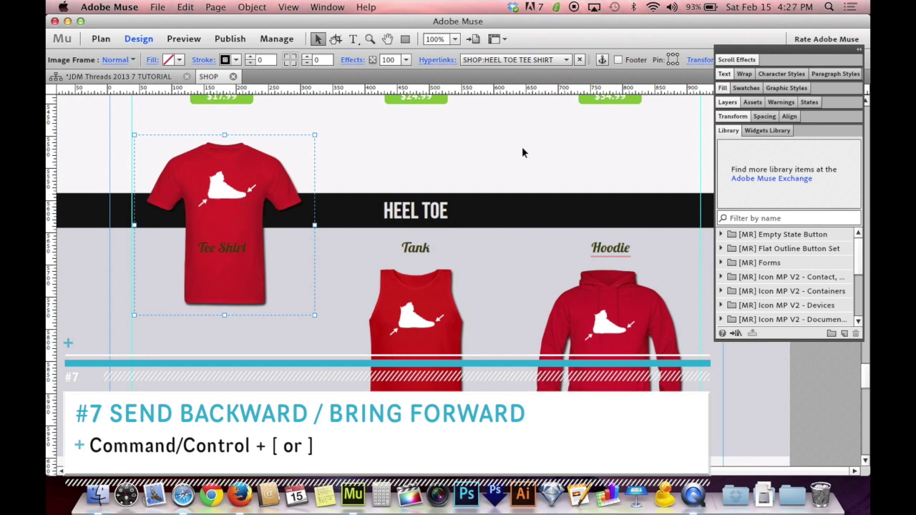
key(super+bracketleft)
key(super+bracketright)
key(super+bracketright)
key(super+bracketright)
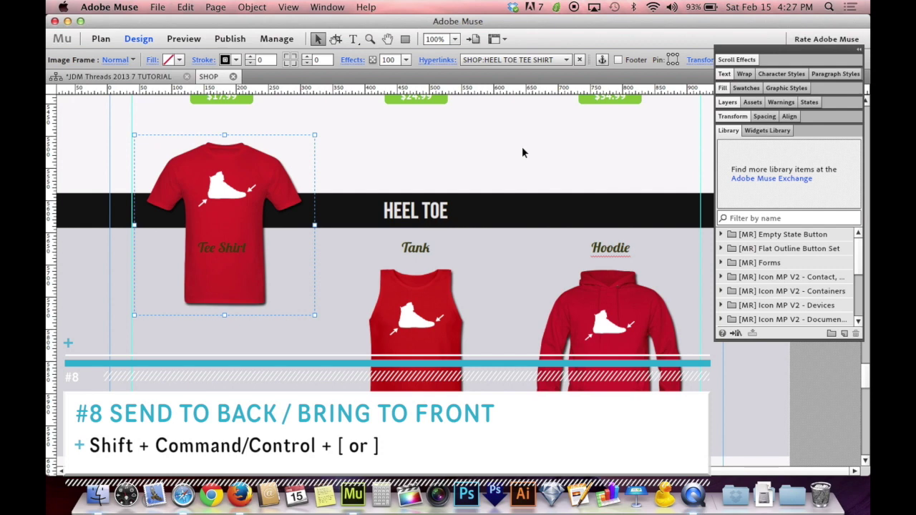
- Send the red tee image to the back of the stacking order, and bring it to the front
key(shift+super+bracketleft)
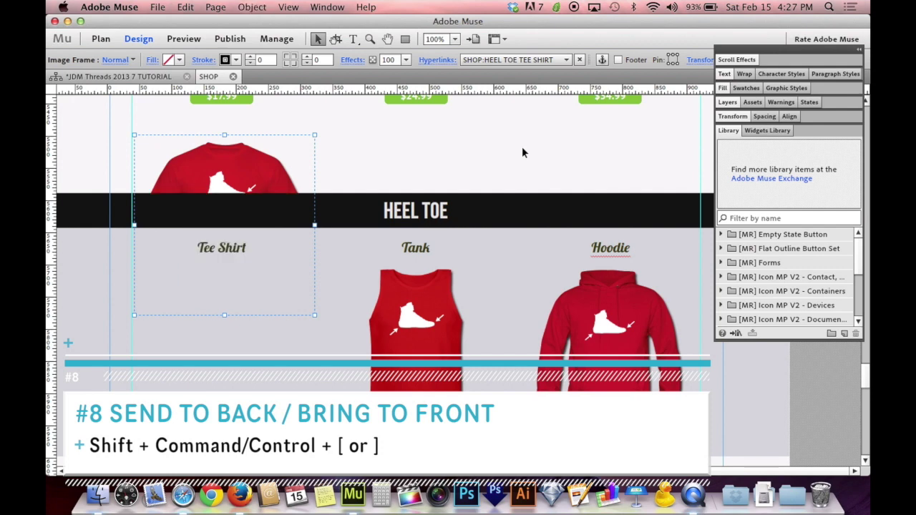
key(shift+super+bracketright)
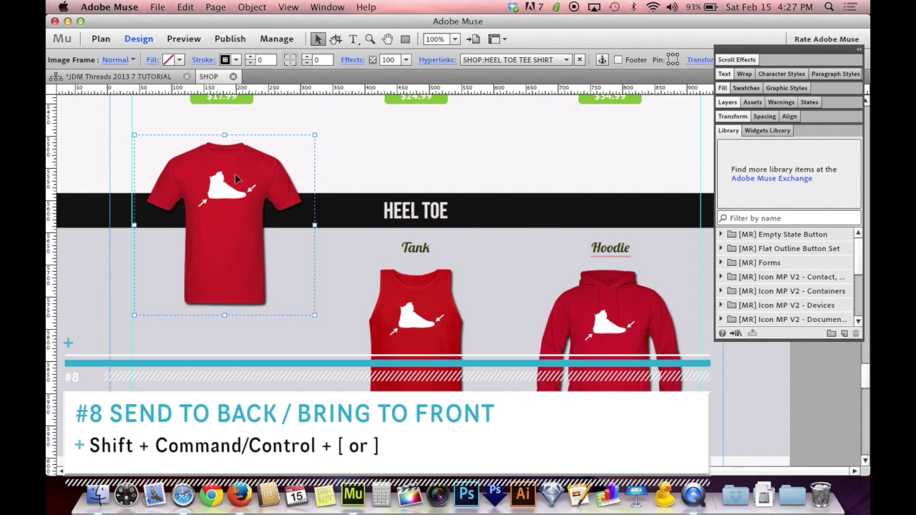
- Move the red tee image back beneath its Tee Shirt label, and select the Tank image and label in turn
drag(234, 173, 231, 301)
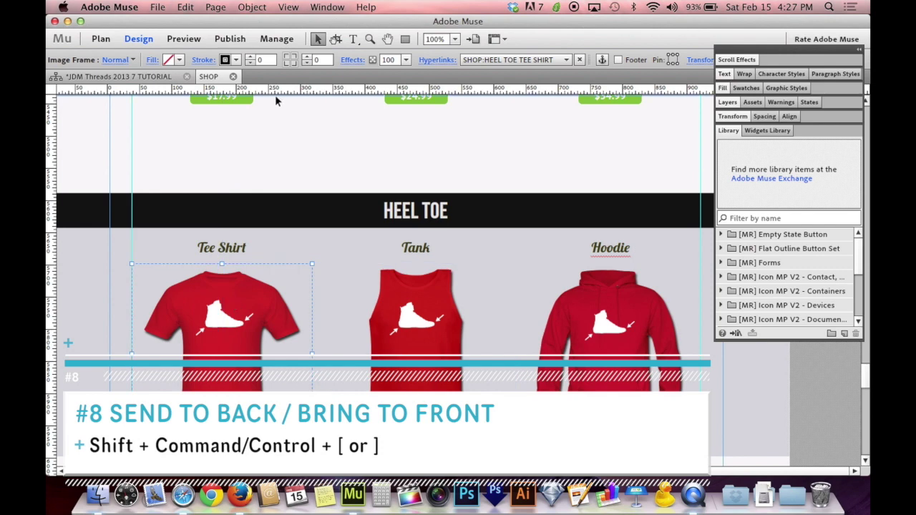
click(275, 158)
drag(419, 379, 420, 337)
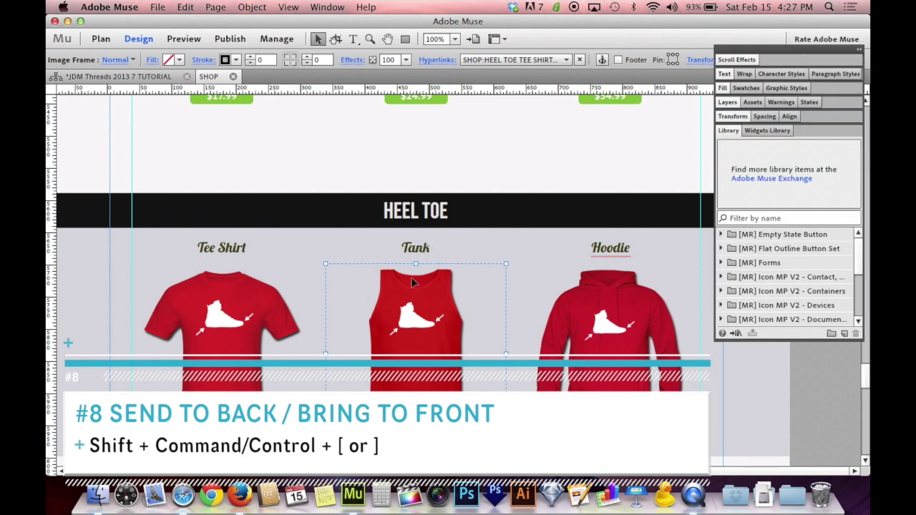
click(423, 246)
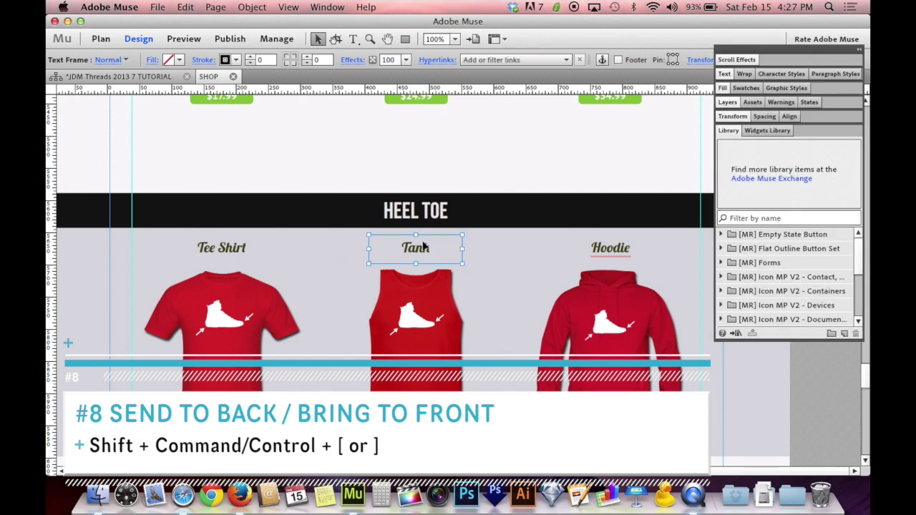
mouse_move(417, 336)
mouse_down()
mouse_move(419, 302)
mouse_move(420, 332)
mouse_up()
click(309, 169)
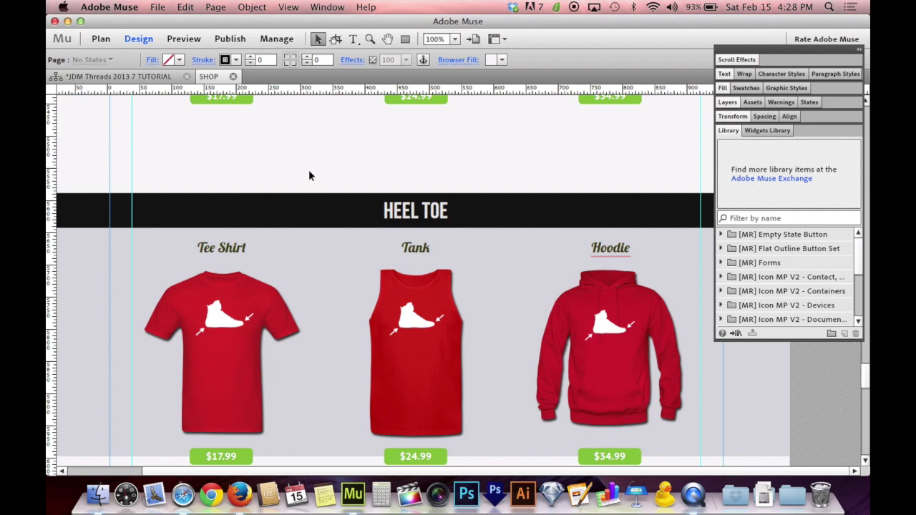
- Hide the HEEL TOE heading text and the black bar behind it
click(460, 224)
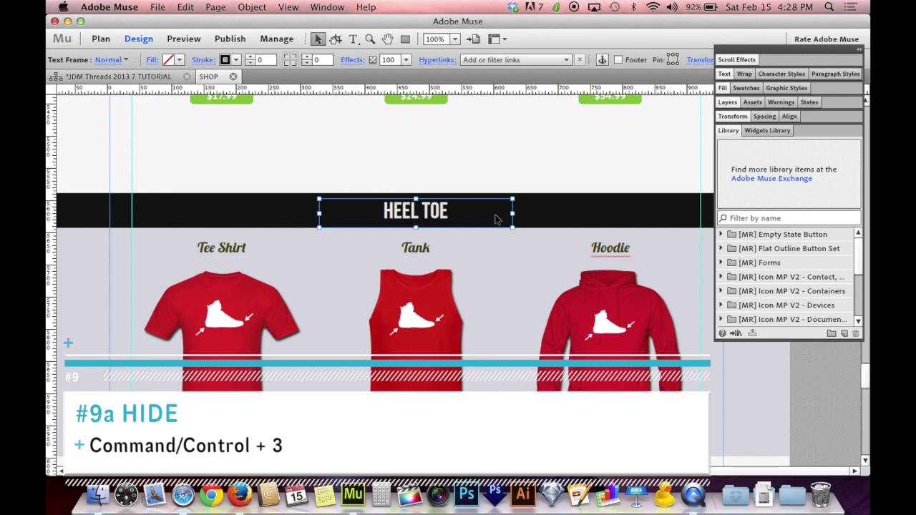
key(super+3)
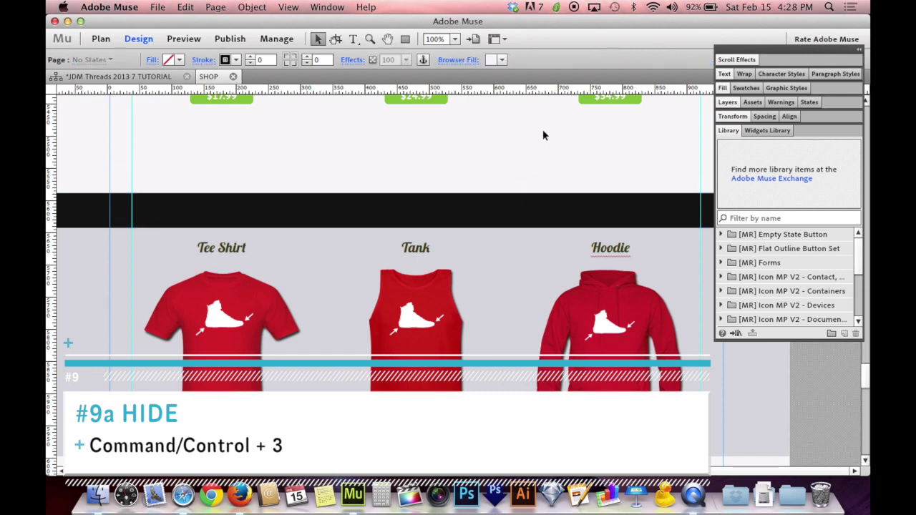
click(431, 214)
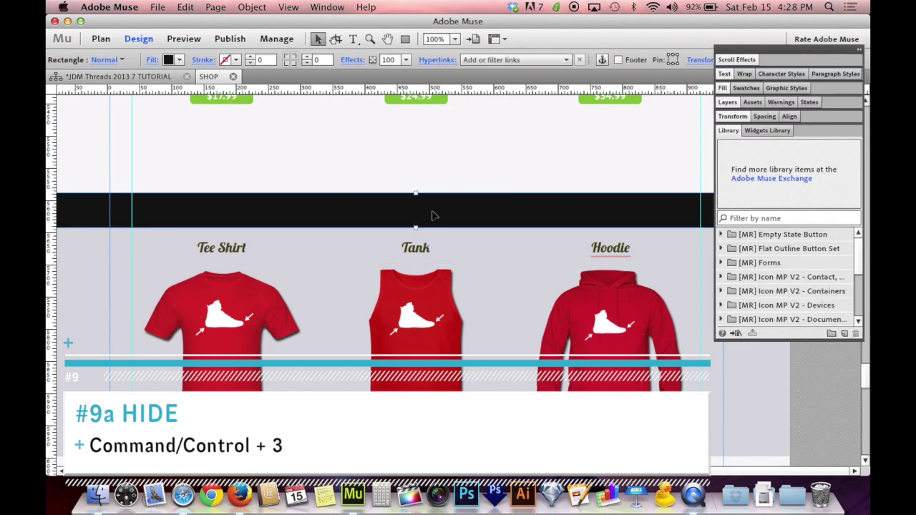
key(super+3)
- Hide the red tank, tee and hoodie images and the grey background rectangle behind them
click(418, 309)
key(super+3)
click(279, 314)
key(super+3)
click(678, 348)
key(super+3)
scroll(679, 349, up, 5)
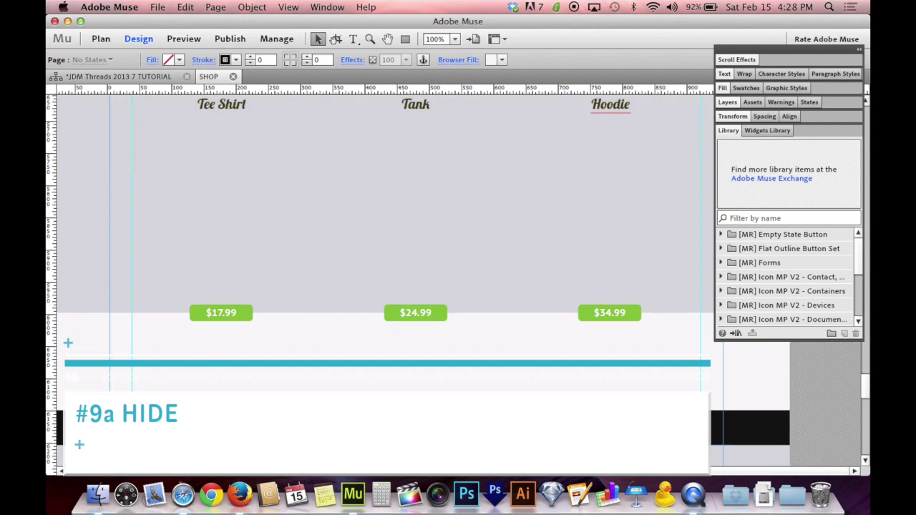
click(224, 225)
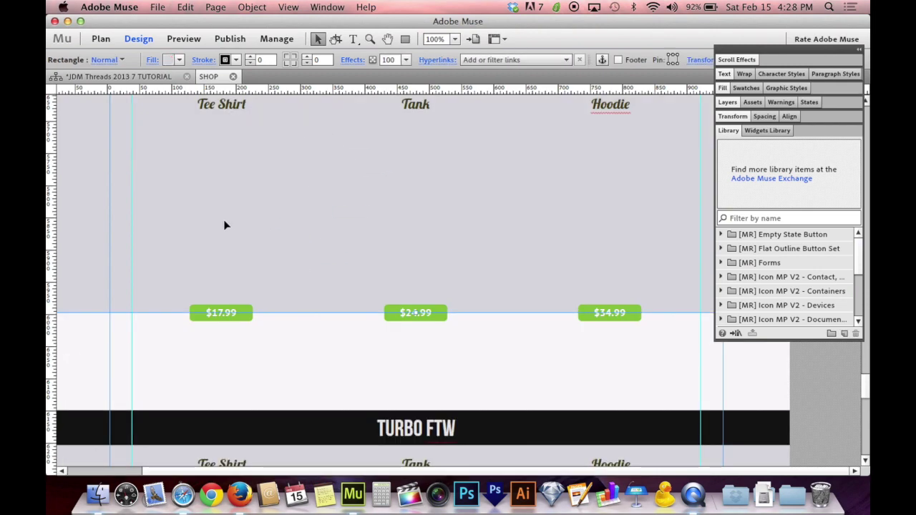
key(super+3)
scroll(326, 227, up, 2)
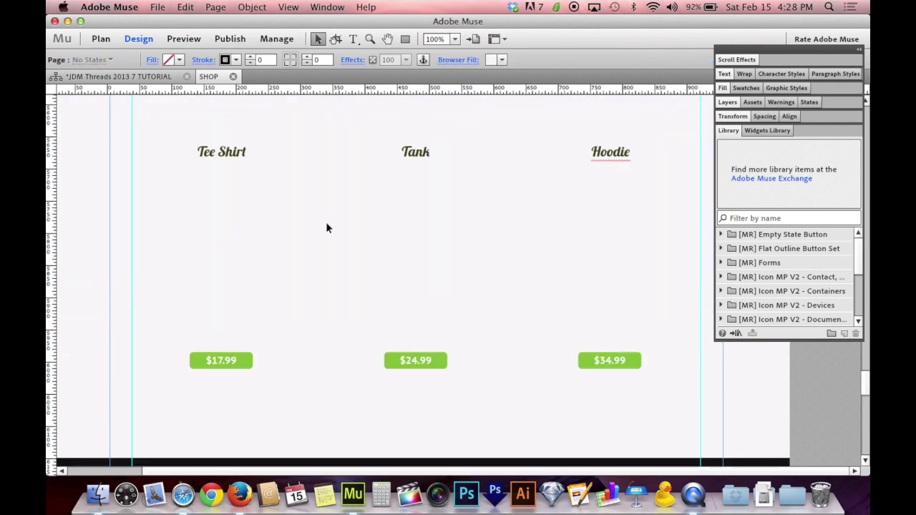
- Show all hidden objects on the page
scroll(327, 228, up, 4)
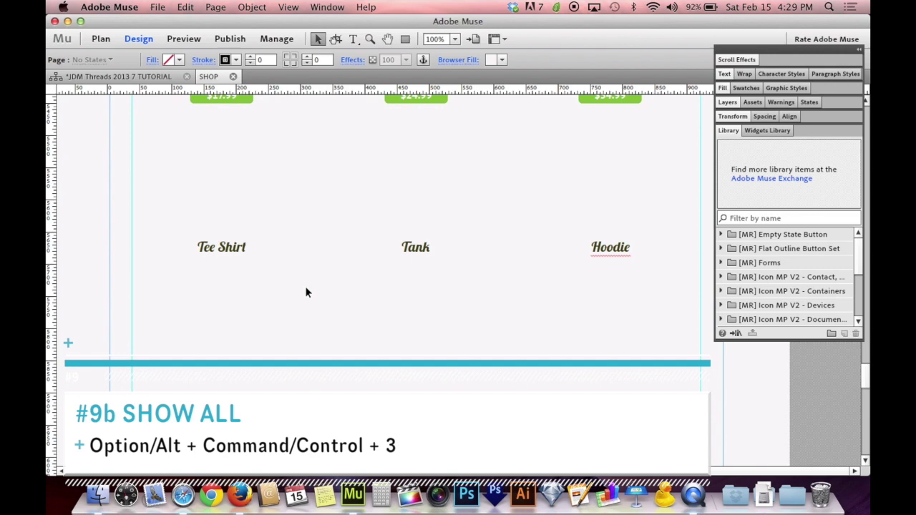
key(alt+super+3)
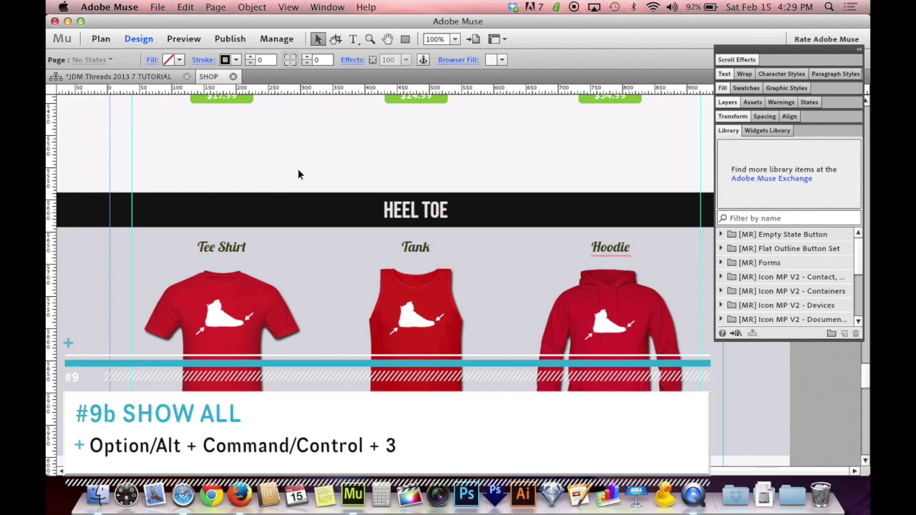
- Hide the HEEL TOE black bar and the tee, tank and hoodie images, and show all hidden objects again
click(300, 215)
key(super+3)
click(249, 292)
key(alt+super+3)
click(415, 315)
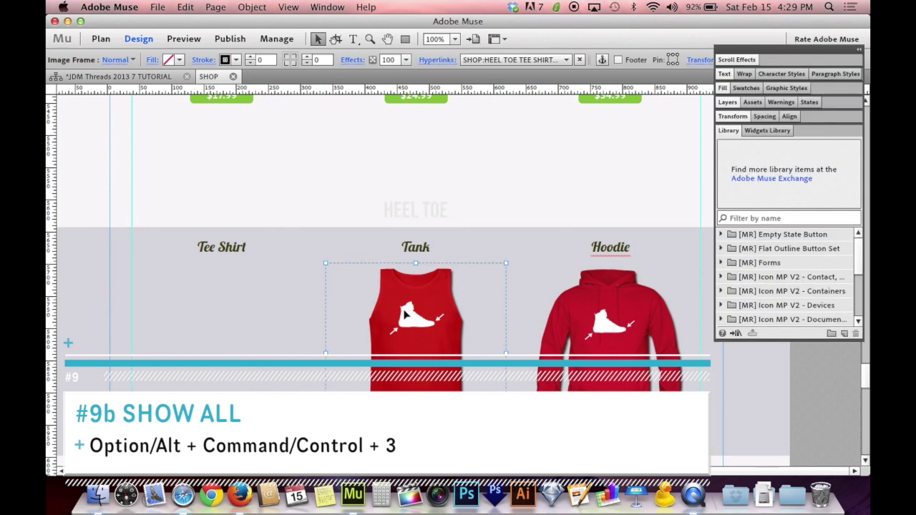
key(alt+super+3)
click(609, 337)
key(alt+super+3)
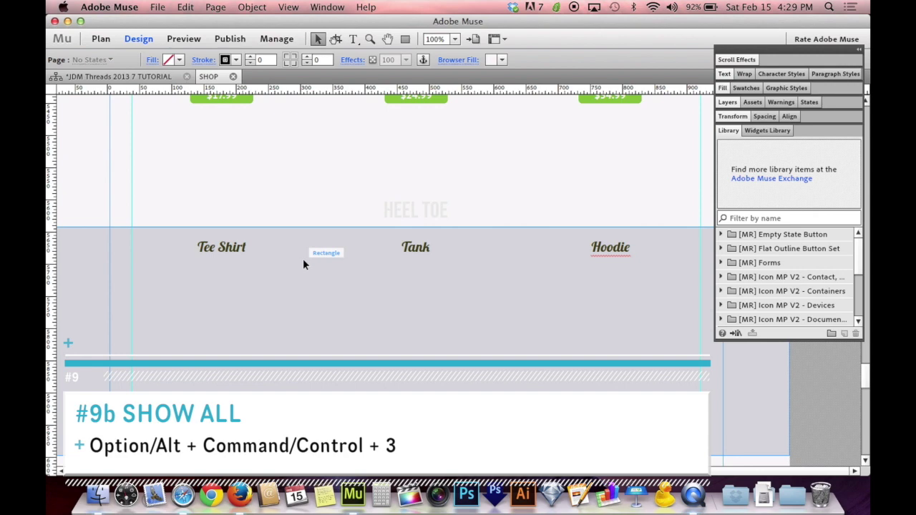
key(alt+super+3)
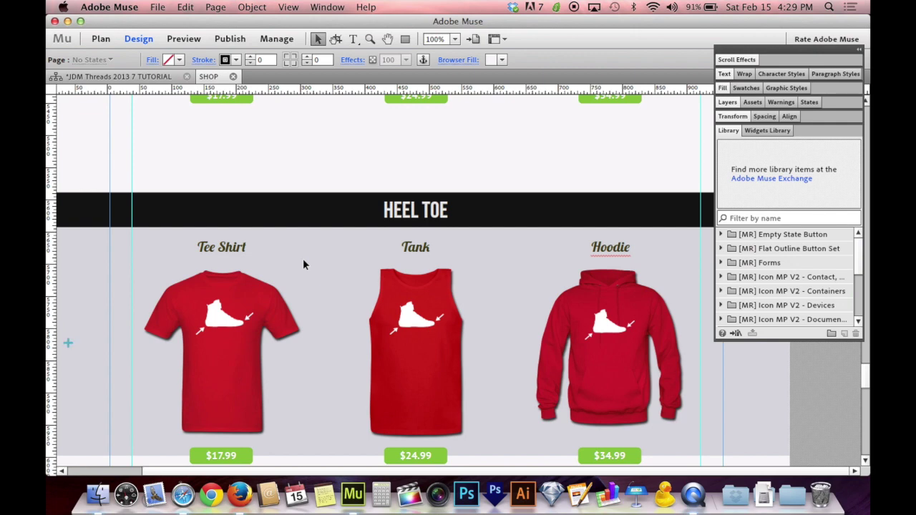
- Lock the red tee and tank images in the HEEL TOE section, and try to select and move them
click(244, 312)
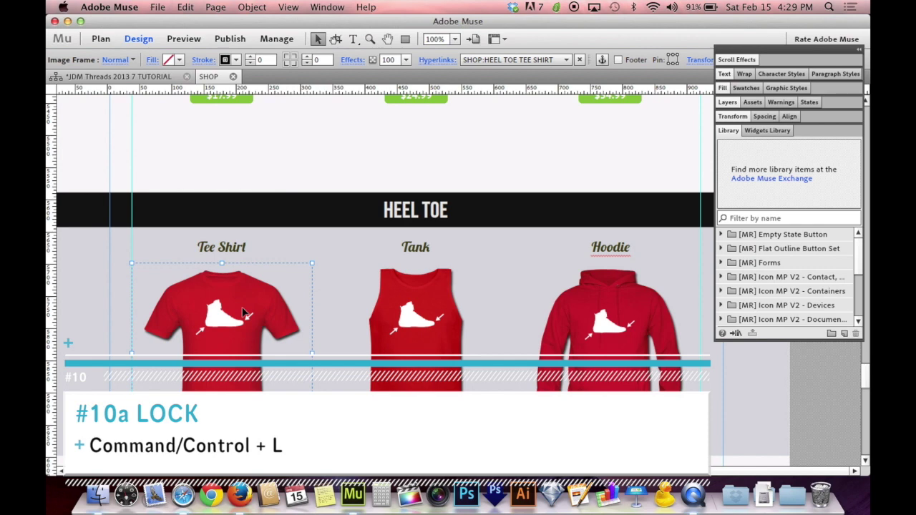
click(404, 321)
key(super+l)
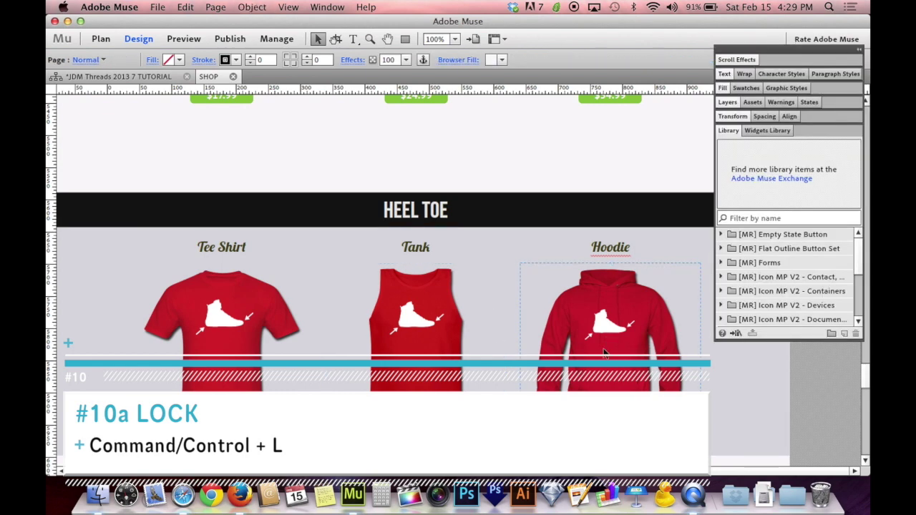
click(420, 319)
mouse_move(229, 323)
mouse_down()
mouse_move(336, 355)
mouse_move(251, 341)
mouse_move(226, 326)
mouse_up()
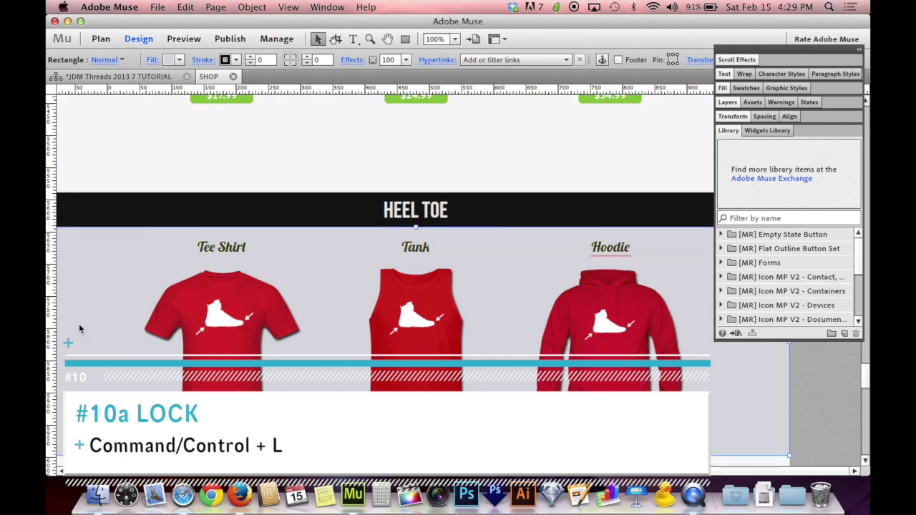
- Try to select and move the locked red tee image, and return the grey background rectangle to its original position
click(319, 129)
click(218, 341)
click(319, 185)
click(221, 348)
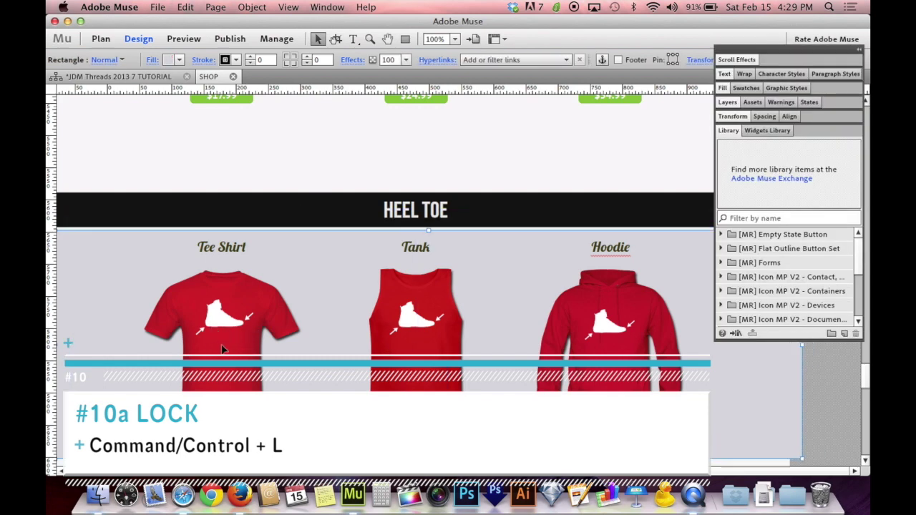
key(super+l)
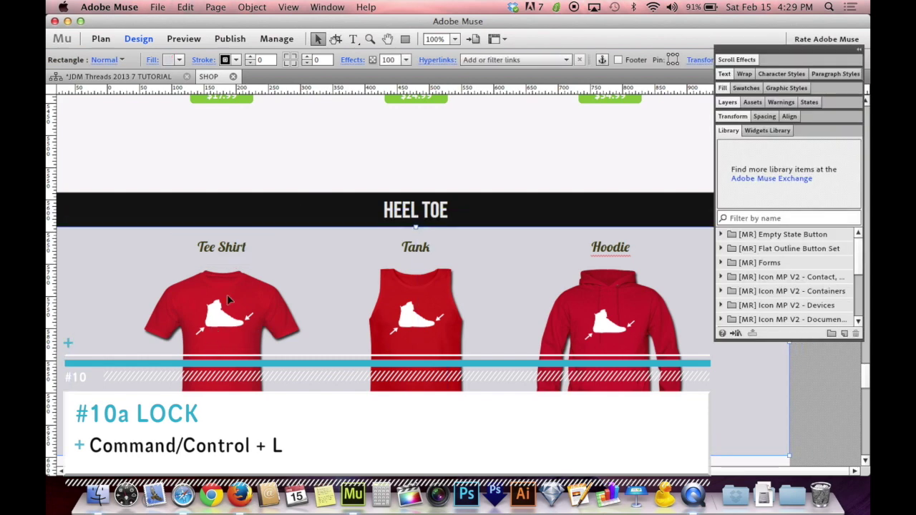
click(322, 306)
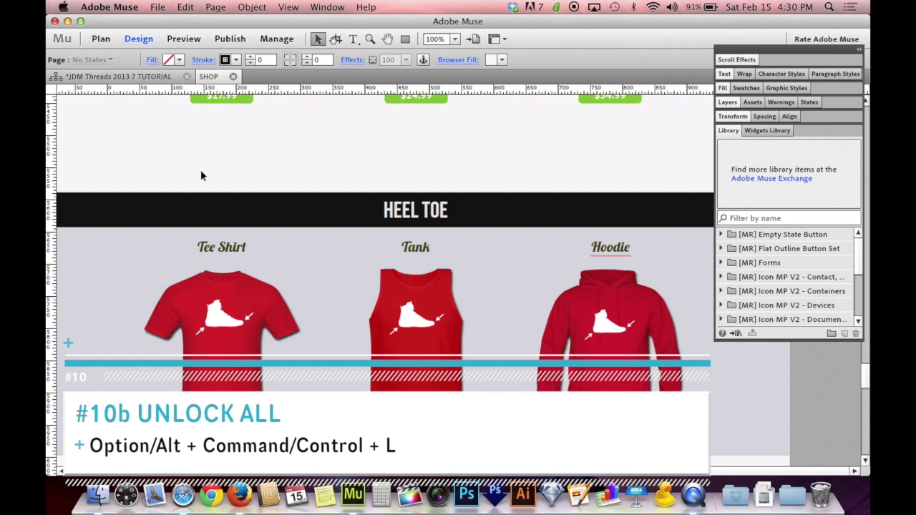
- Unlock all objects on the page, and select the red tank and tee images in the HEEL TOE section
click(215, 283)
click(436, 332)
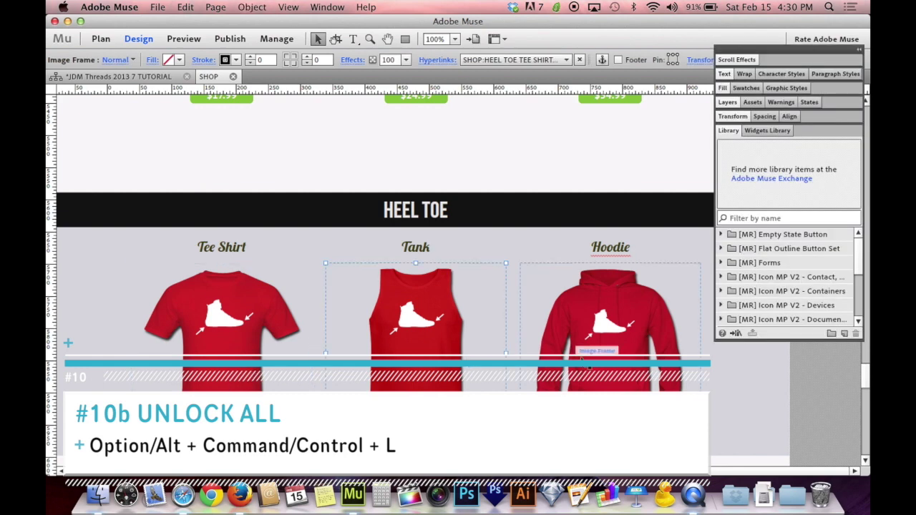
click(236, 322)
- Hide all the panels and show them again, and deselect the red tee image
key(Tab)
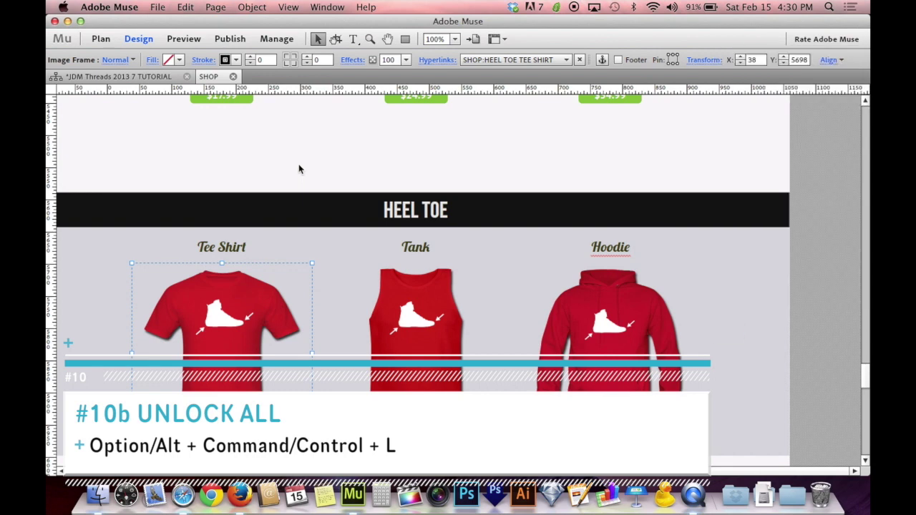
key(Tab)
click(299, 169)
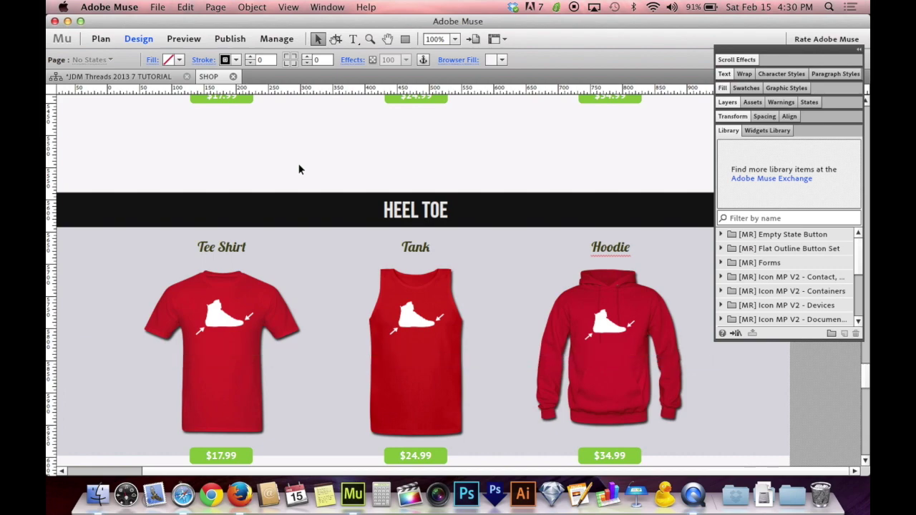
- Look over the SHOP page up to its header, and inspect the POPULAR divider group beneath the SHOP heading
scroll(299, 169, down, 20)
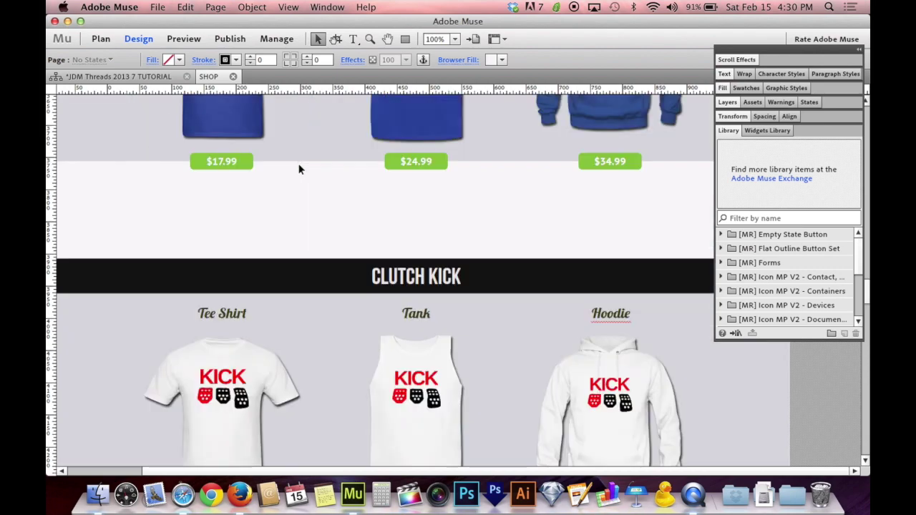
scroll(299, 169, up, 20)
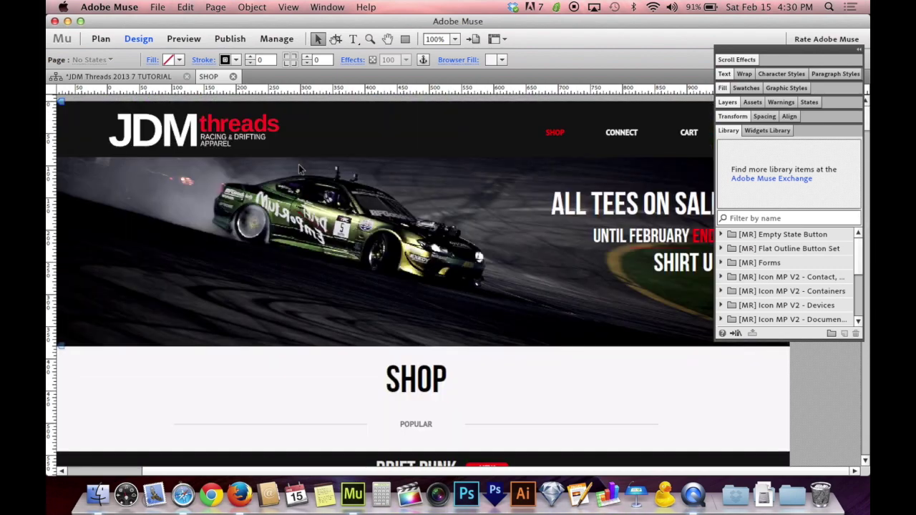
scroll(299, 169, down, 3)
scroll(299, 169, up, 2)
scroll(299, 169, down, 2)
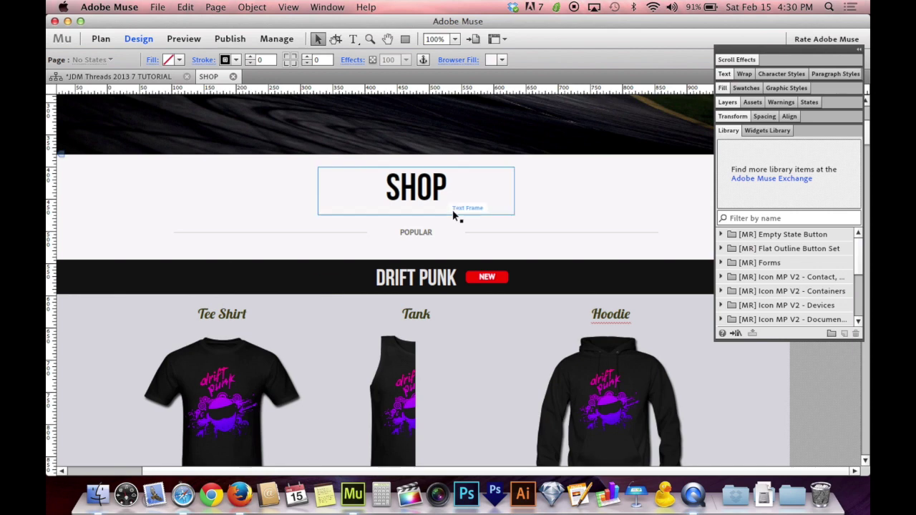
click(422, 235)
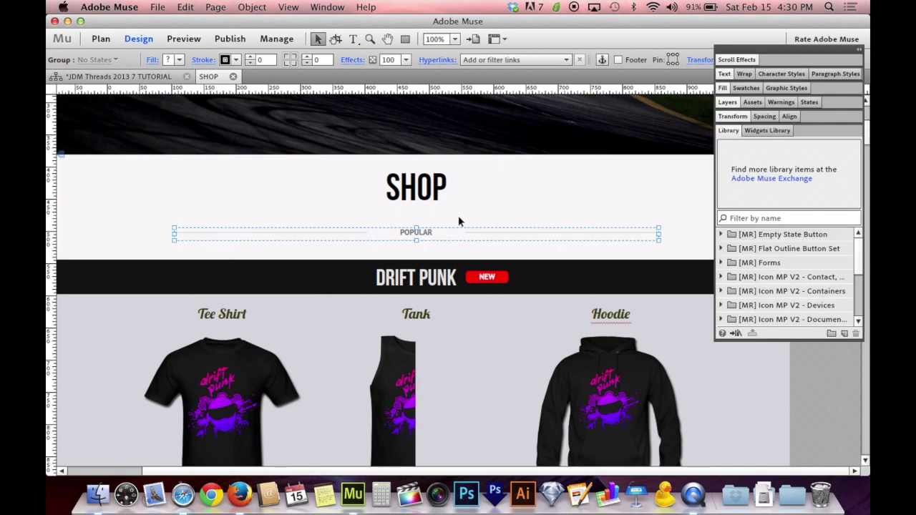
click(185, 200)
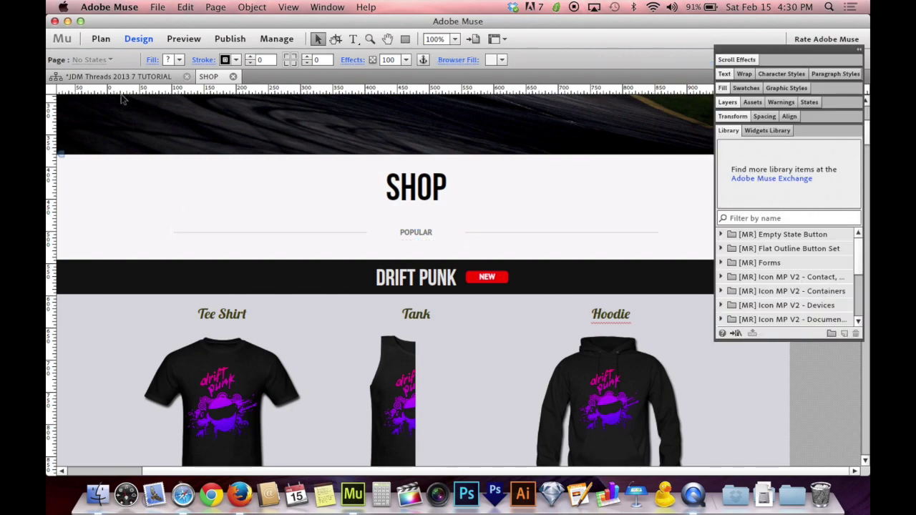
- Open the BOOST TEE SHIRT page from the site plan and copy the description text frame below the TEE SHIRT divider
click(114, 76)
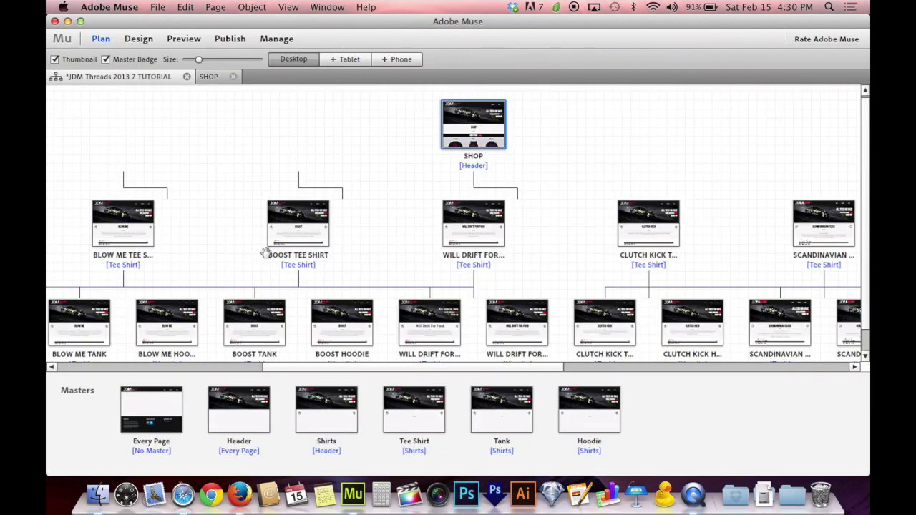
double_click(301, 236)
scroll(358, 322, down, 3)
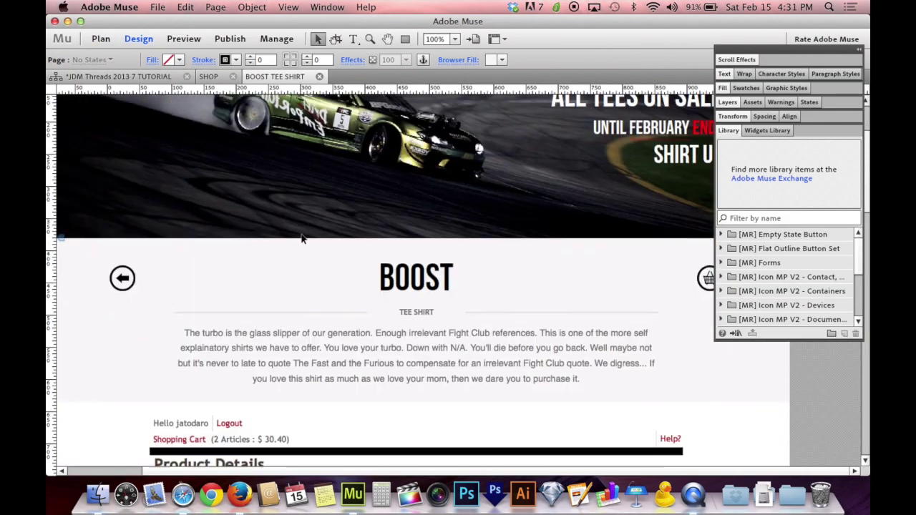
click(379, 358)
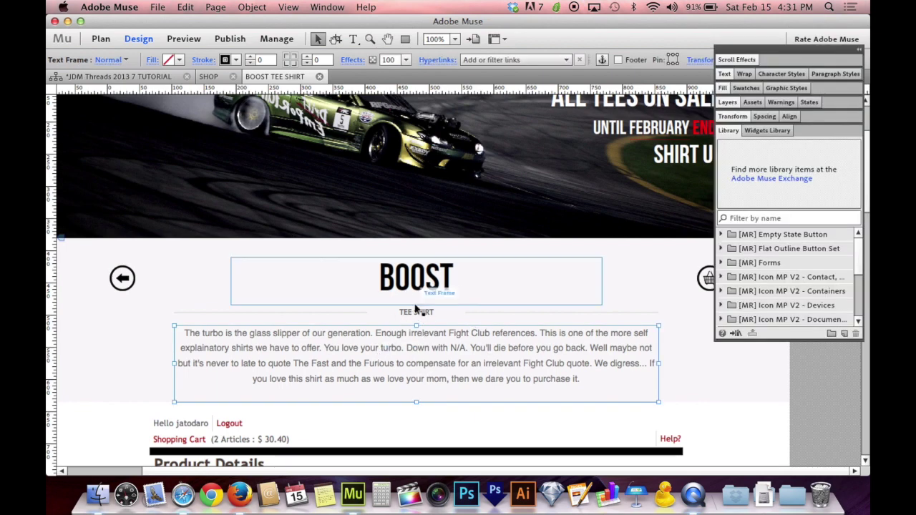
click(107, 376)
click(342, 381)
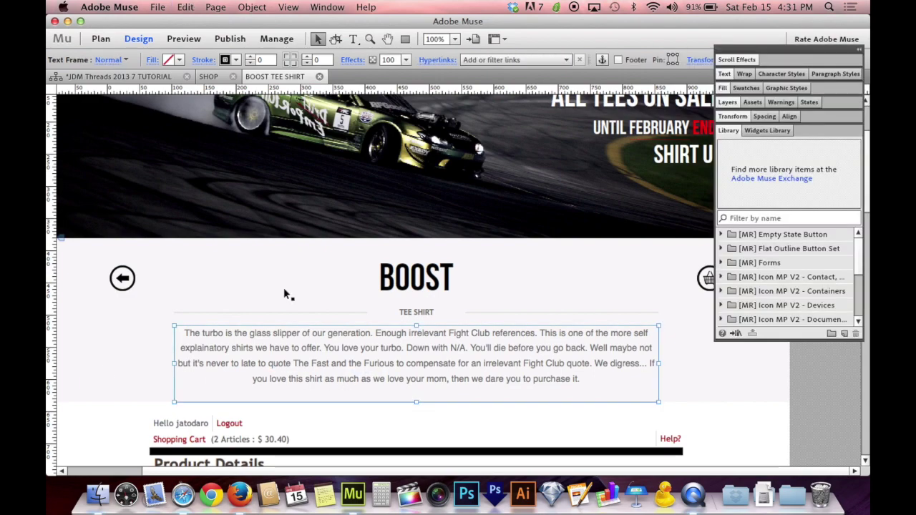
- Open the WILL DRIFT FOR FOOD TANK page from the site plan and delete its description text frame
click(151, 77)
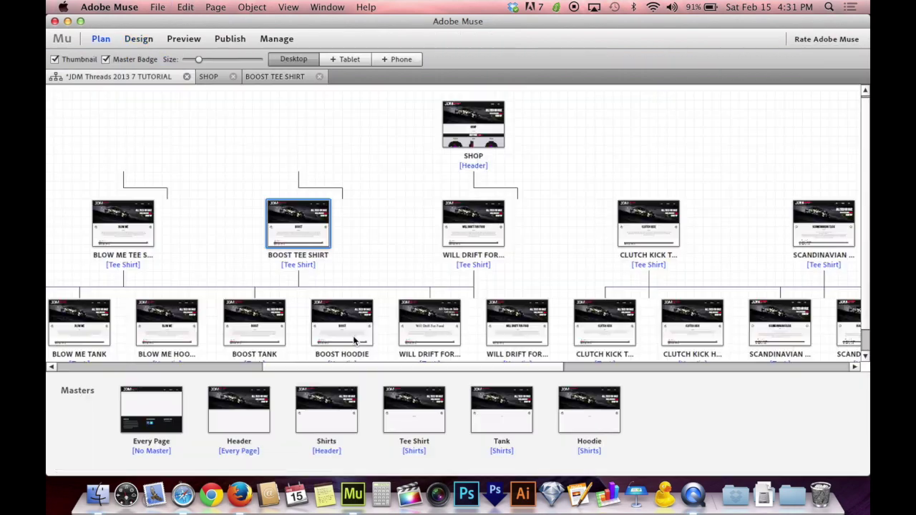
double_click(432, 334)
click(475, 456)
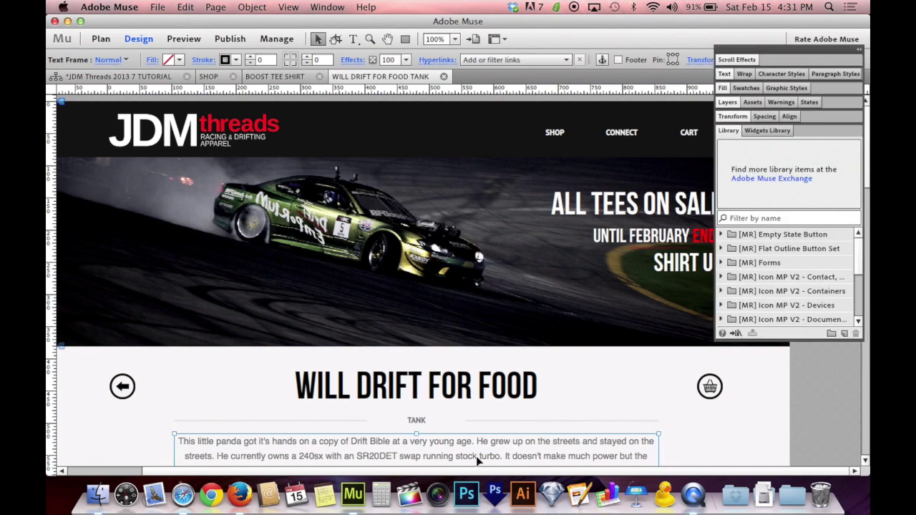
key(Delete)
- Try pasting the copied BOOST description and positioning it manually below the TANK divider, and delete that copy
scroll(485, 361, down, 3)
key(super+z)
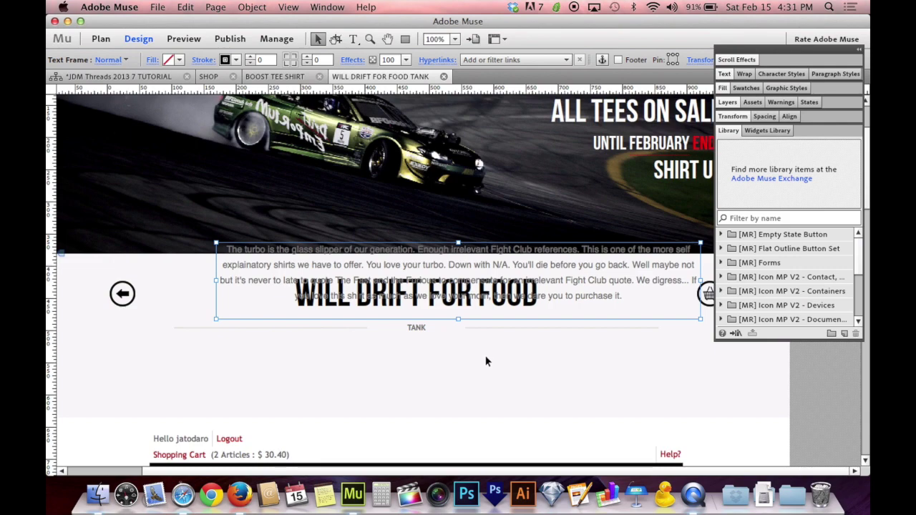
drag(486, 308, 477, 380)
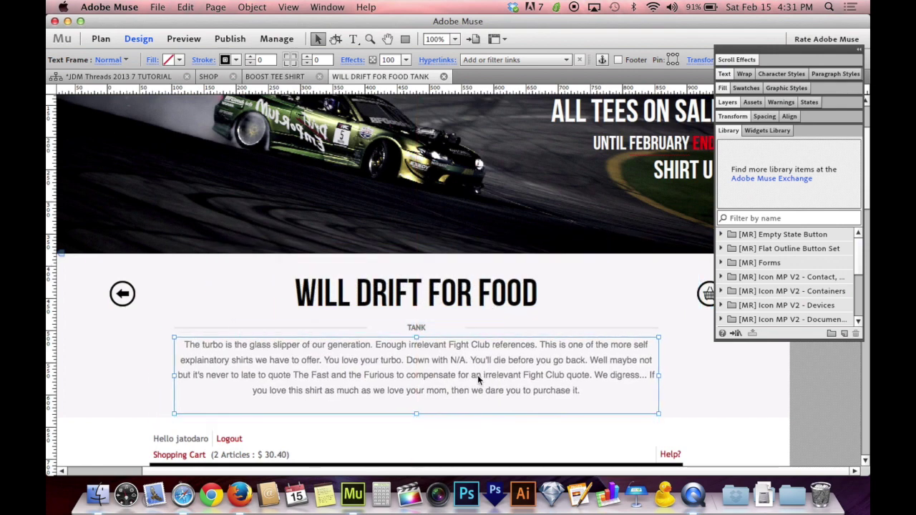
click(149, 382)
click(226, 381)
key(Delete)
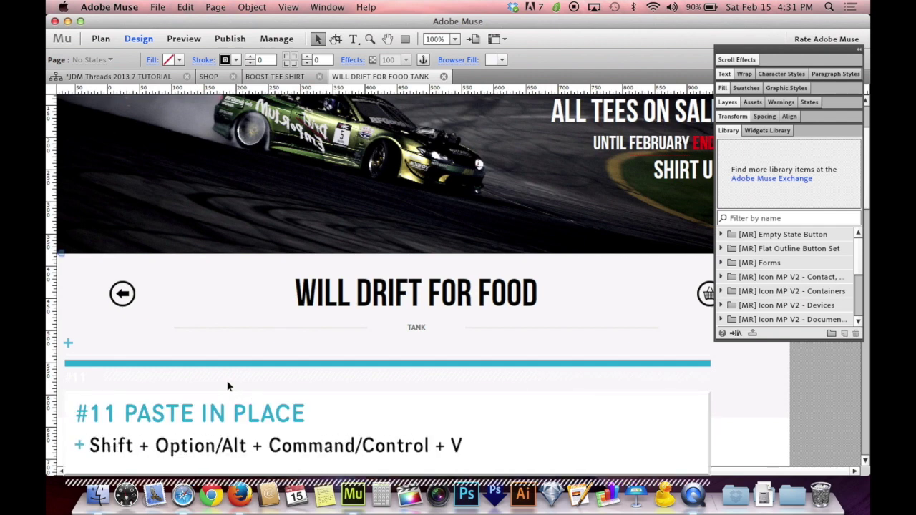
- Paste the copied BOOST description in place on the WILL DRIFT FOR FOOD TANK page, and deselect it
key(shift+alt+super+v)
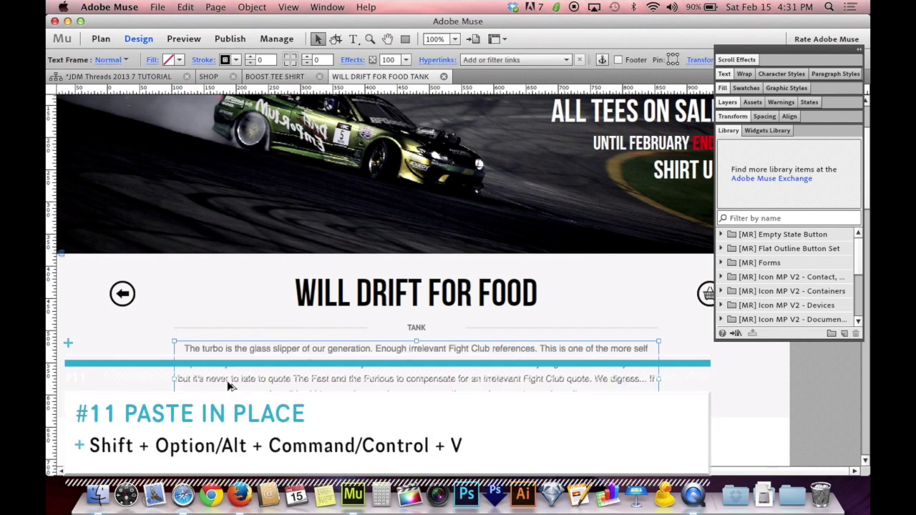
click(154, 381)
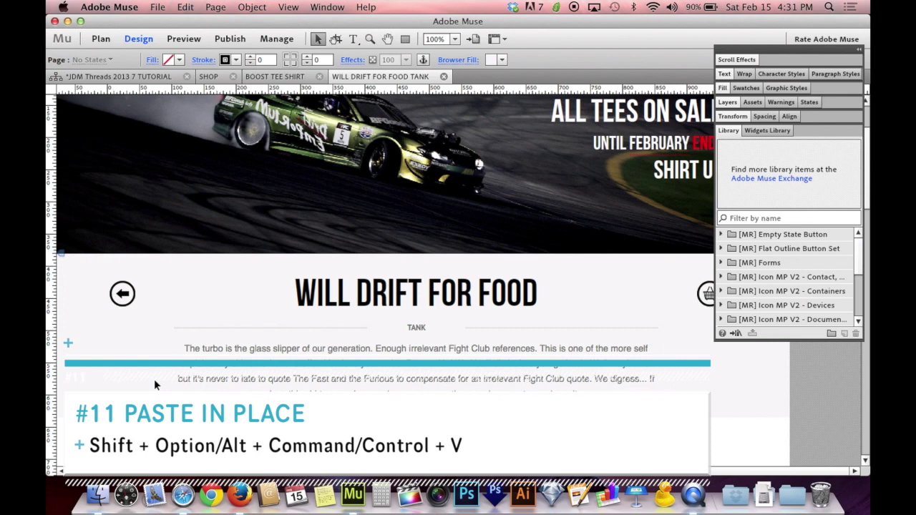
click(237, 380)
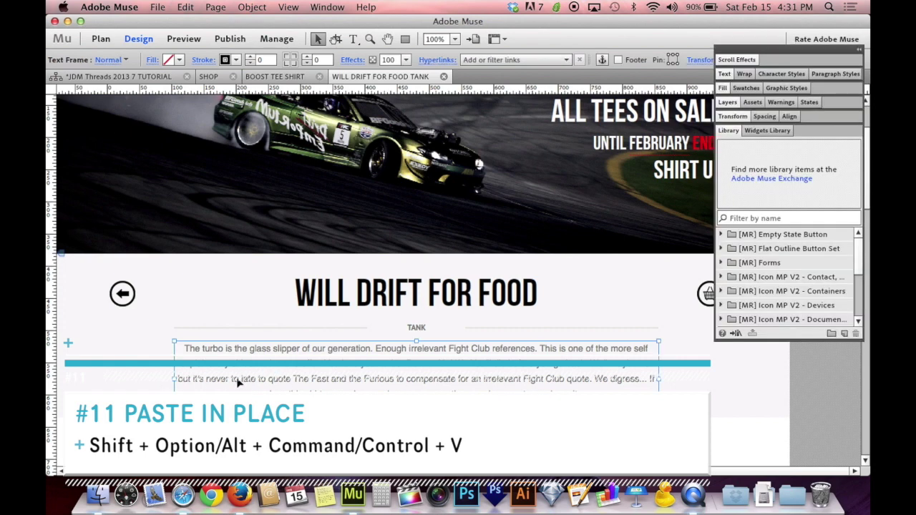
key(Escape)
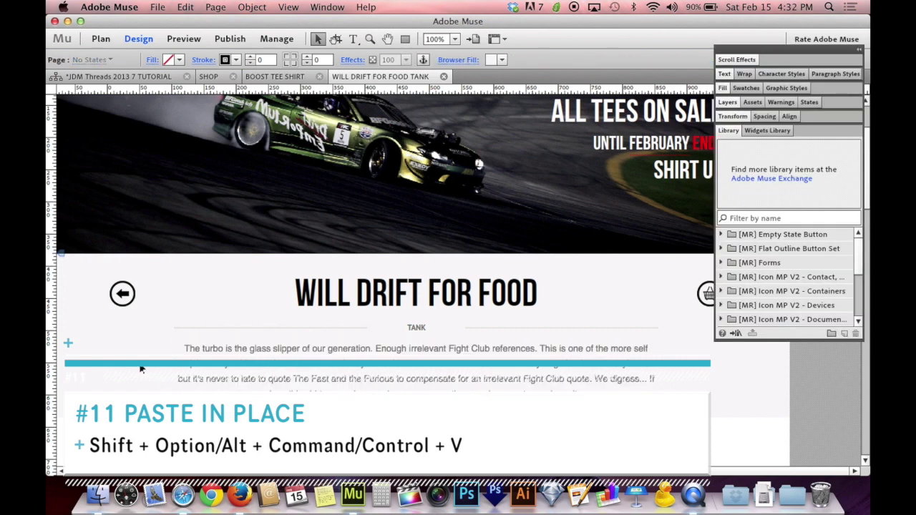